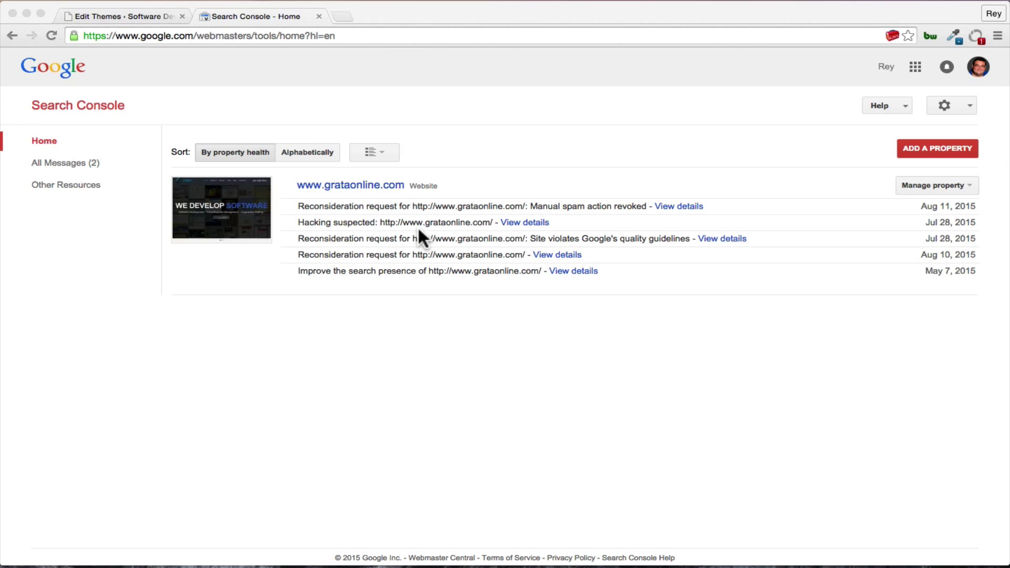
Read the Hacking suspected message, then view grataonline.com's Security Issues report showing no issues
click(526, 224)
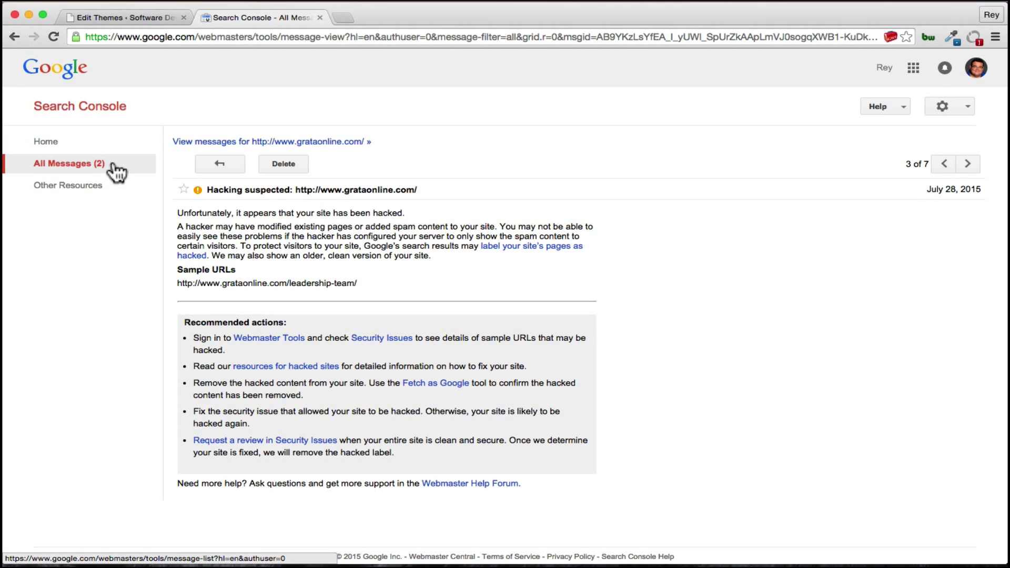
click(62, 144)
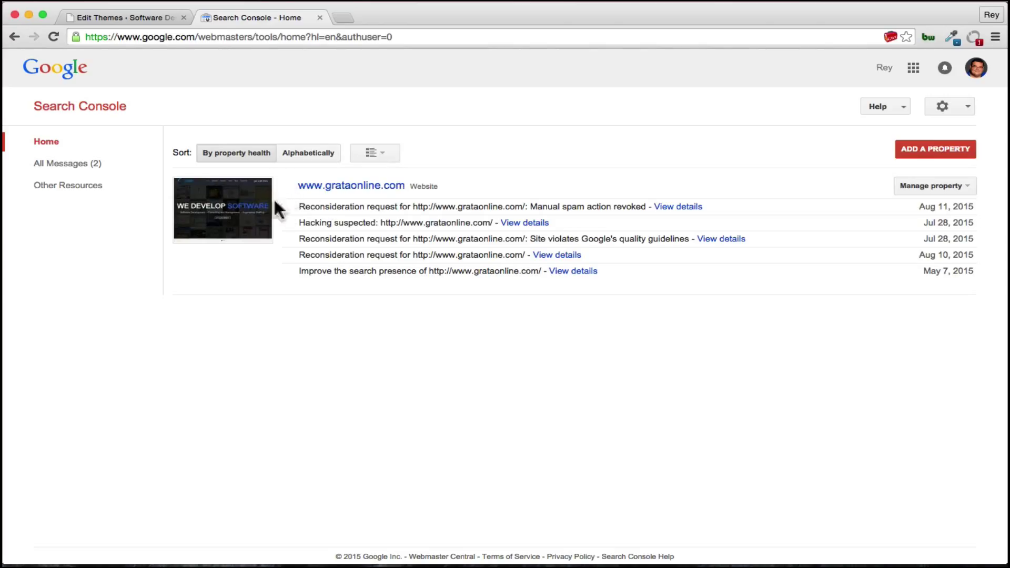
click(345, 188)
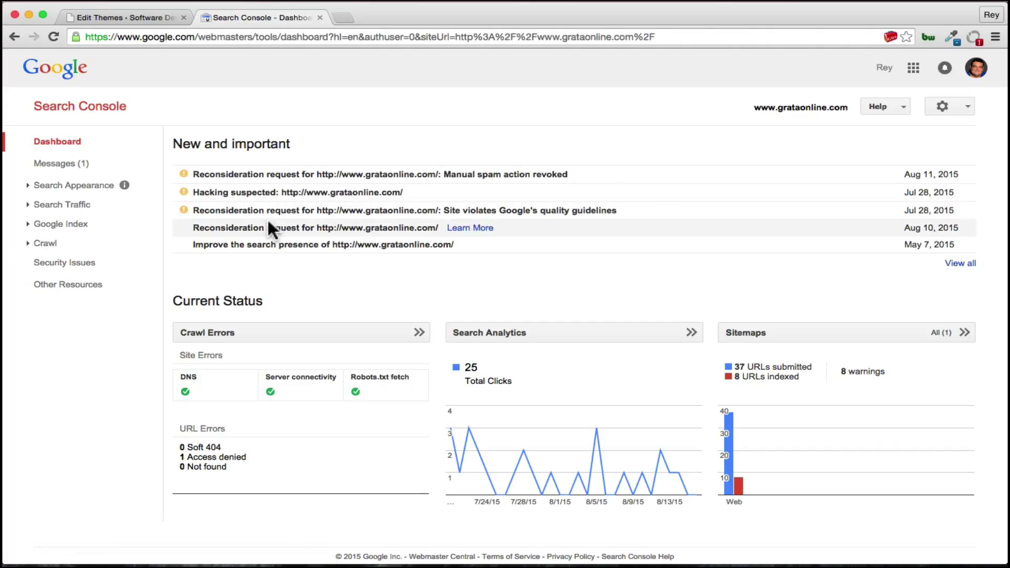
click(70, 263)
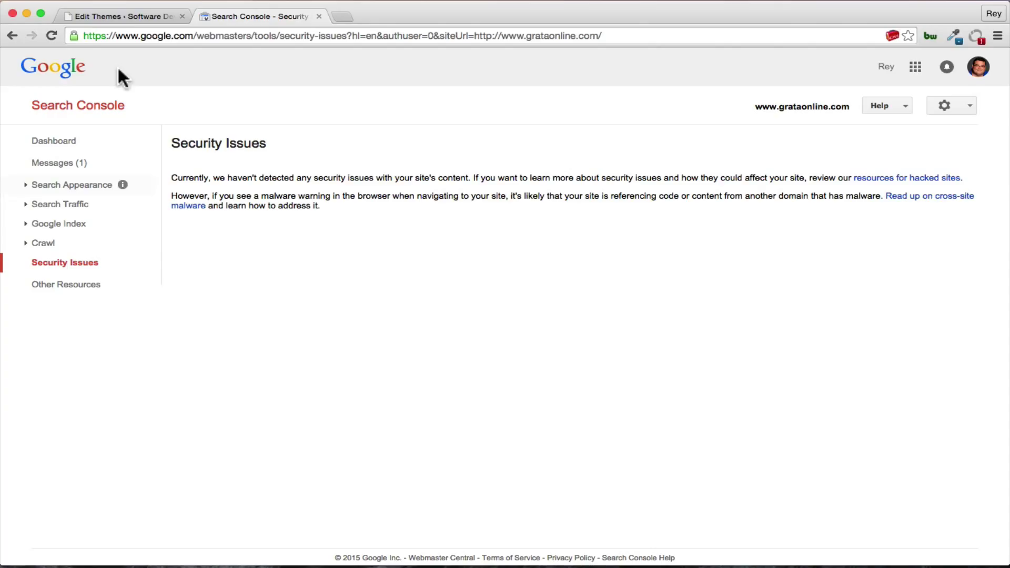
Open the Twish theme's functions.php (Theme Functions) file in the WordPress theme editor
click(122, 16)
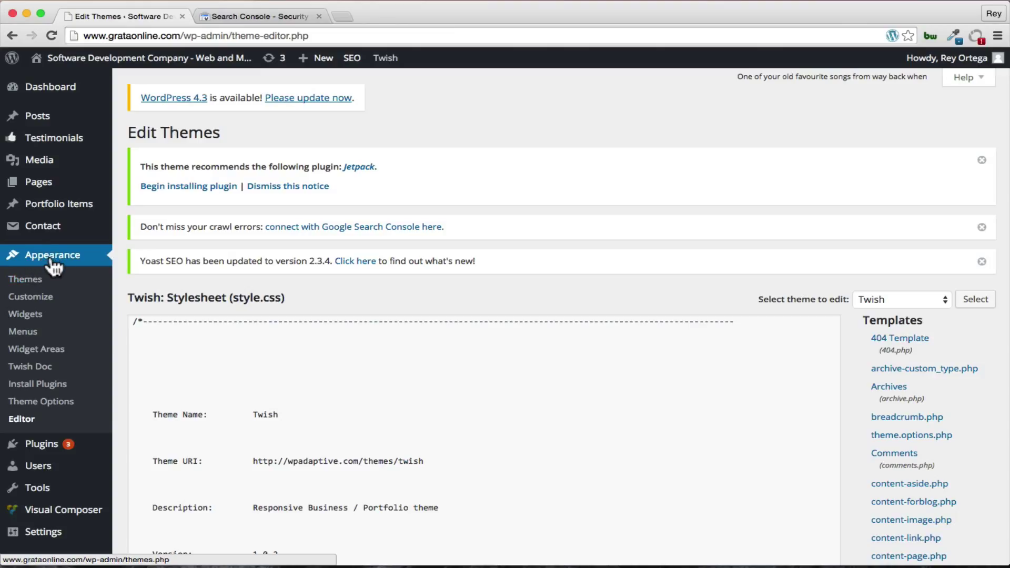
click(21, 421)
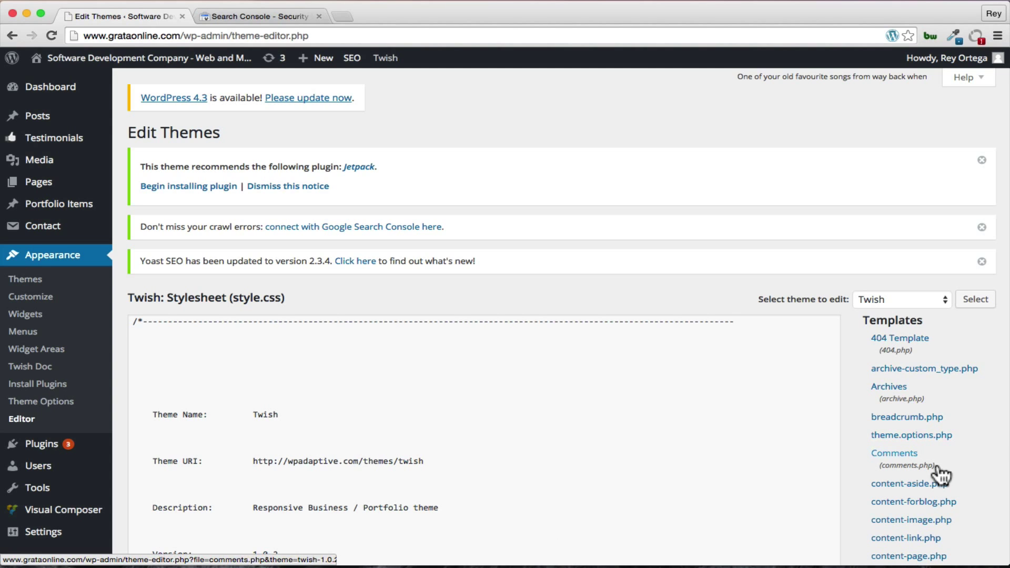
scroll(942, 476, down, 10)
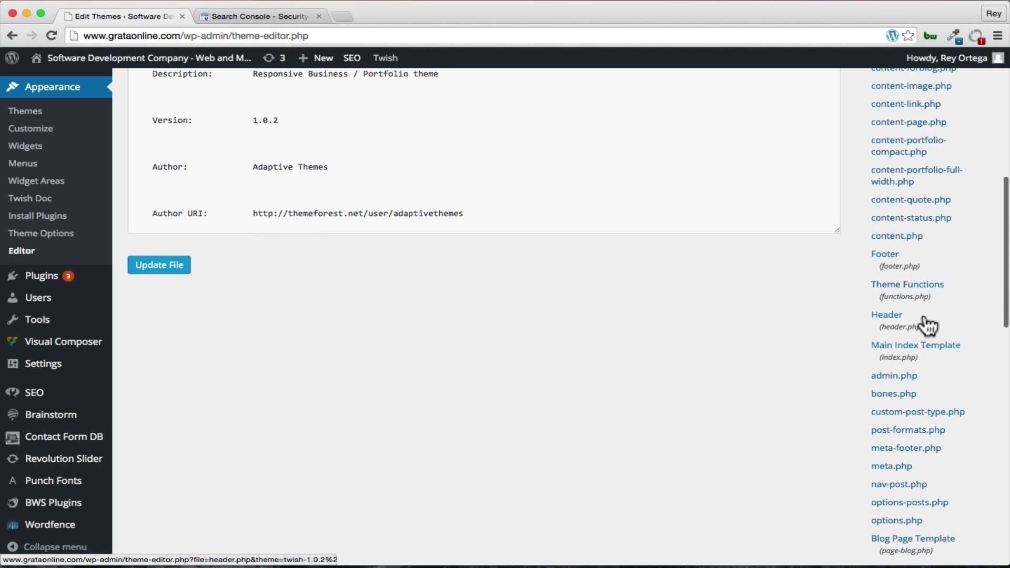
click(908, 292)
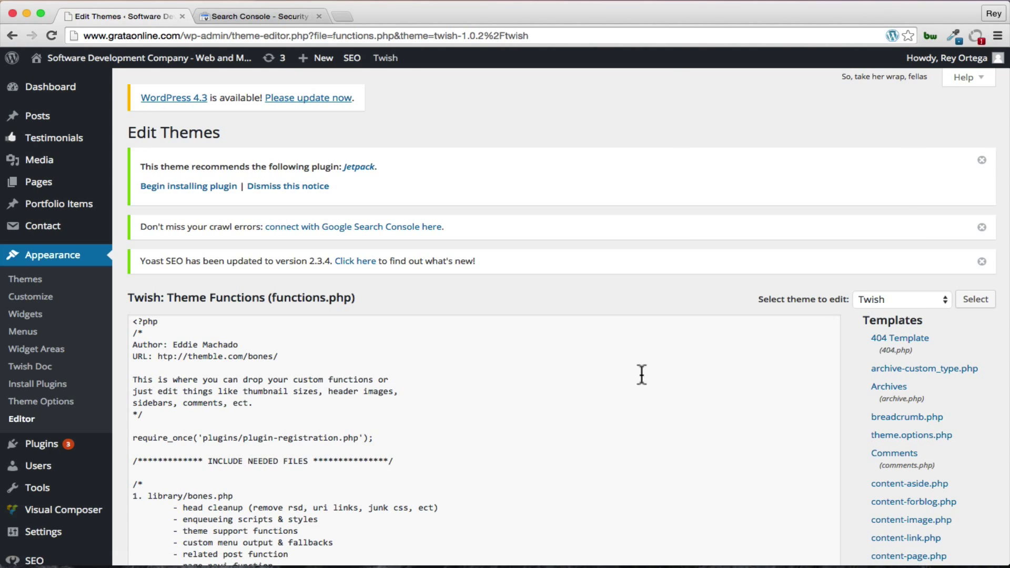
Scroll through functions.php down to the new_excerpt_more function hooked to excerpt_more
scroll(573, 401, down, 10)
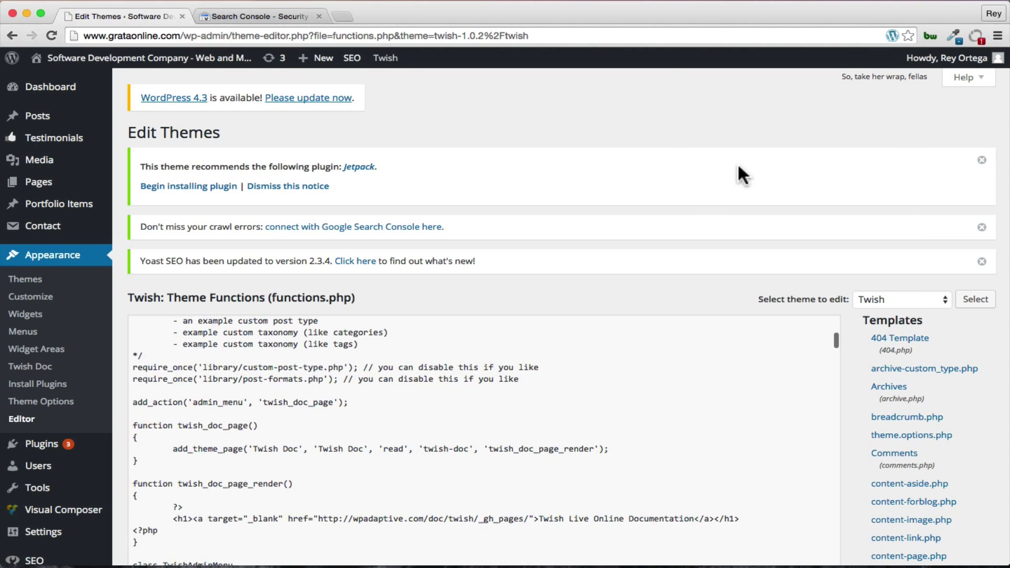
scroll(744, 174, down, 10)
scroll(602, 297, up, 2)
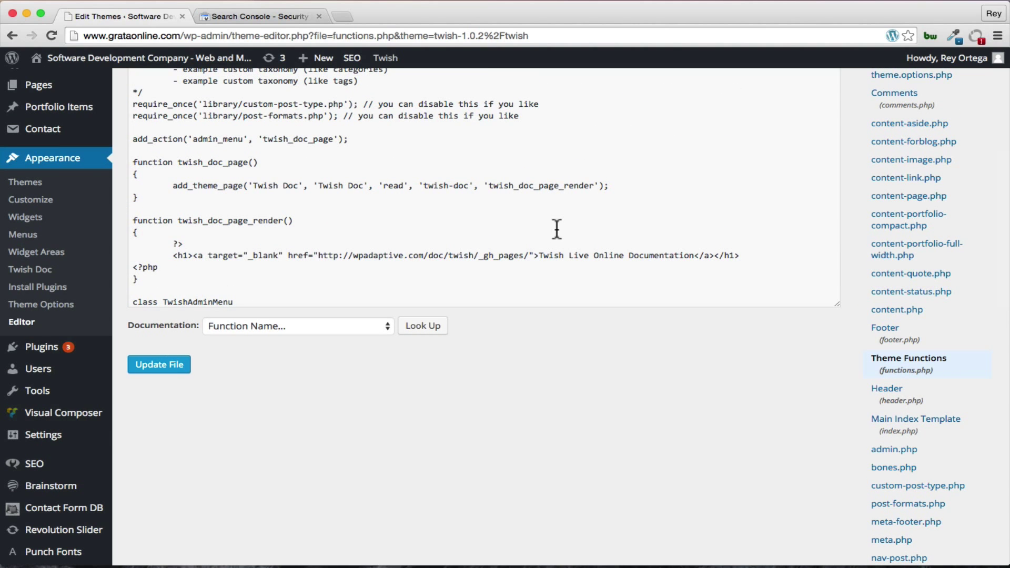
scroll(556, 229, up, 20)
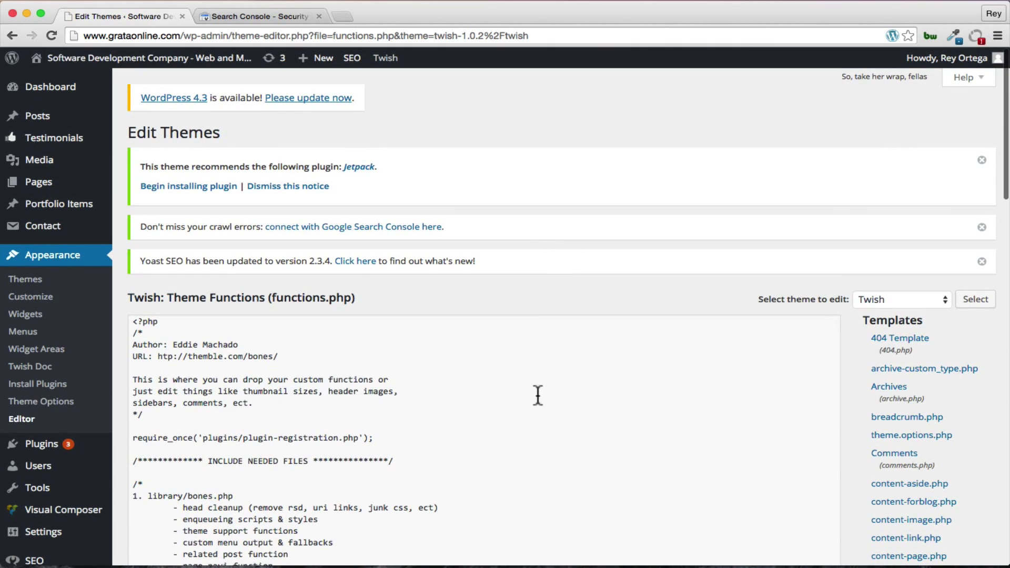
scroll(538, 395, down, 15)
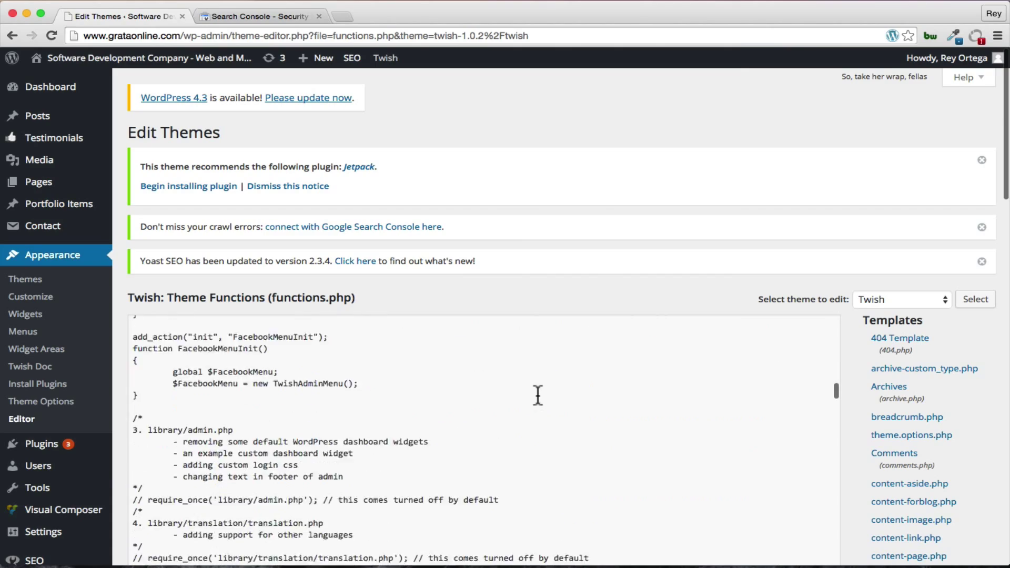
scroll(538, 395, down, 20)
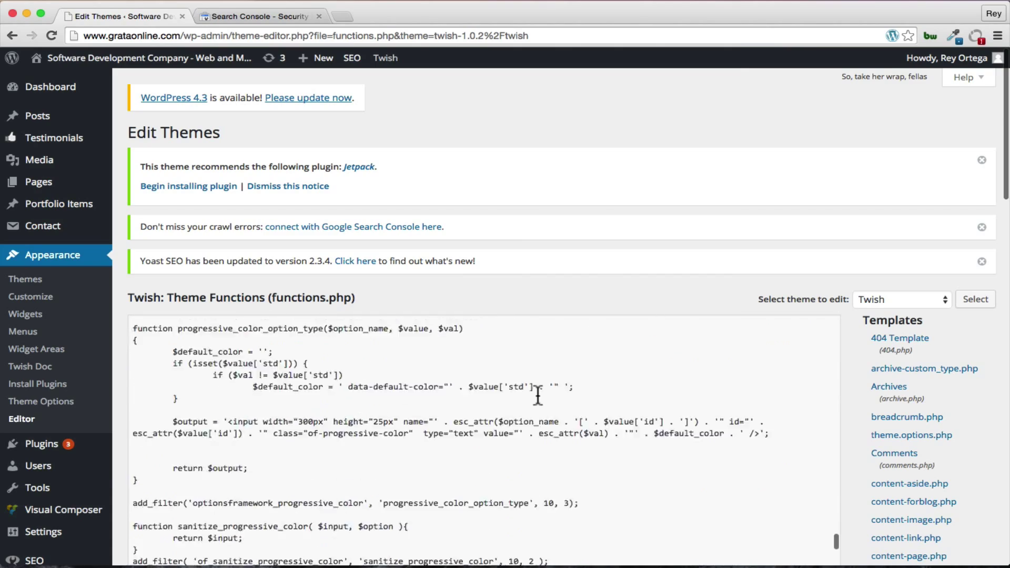
scroll(538, 396, down, 15)
scroll(936, 435, down, 2)
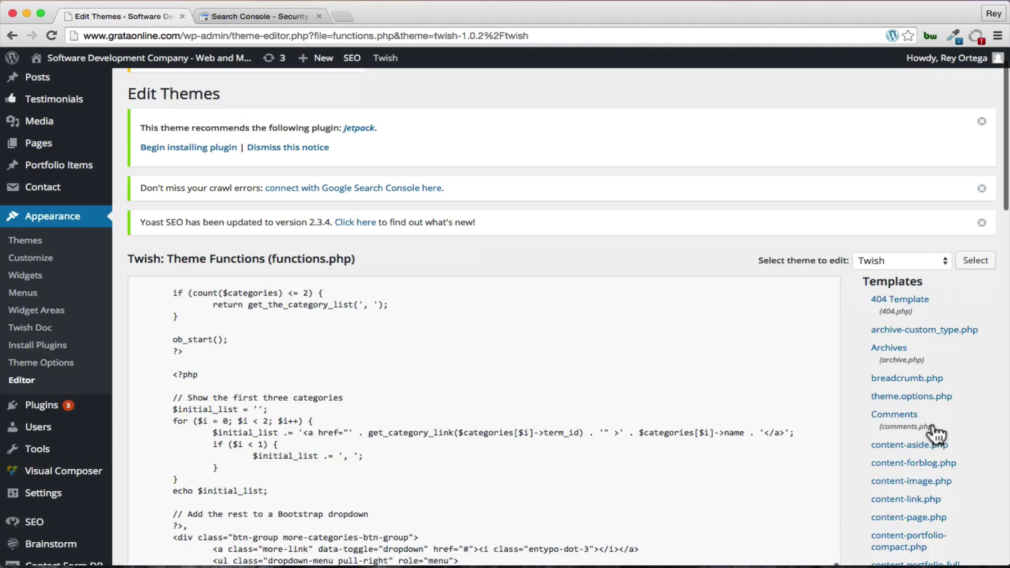
scroll(936, 434, down, 8)
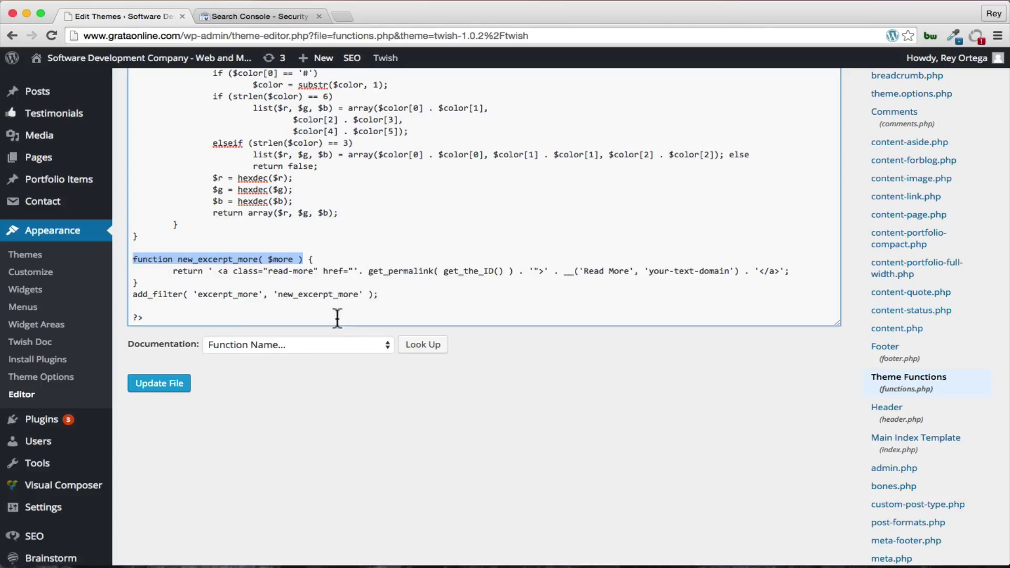
Review the installed plugins list, then go to the Add Plugins page
click(50, 420)
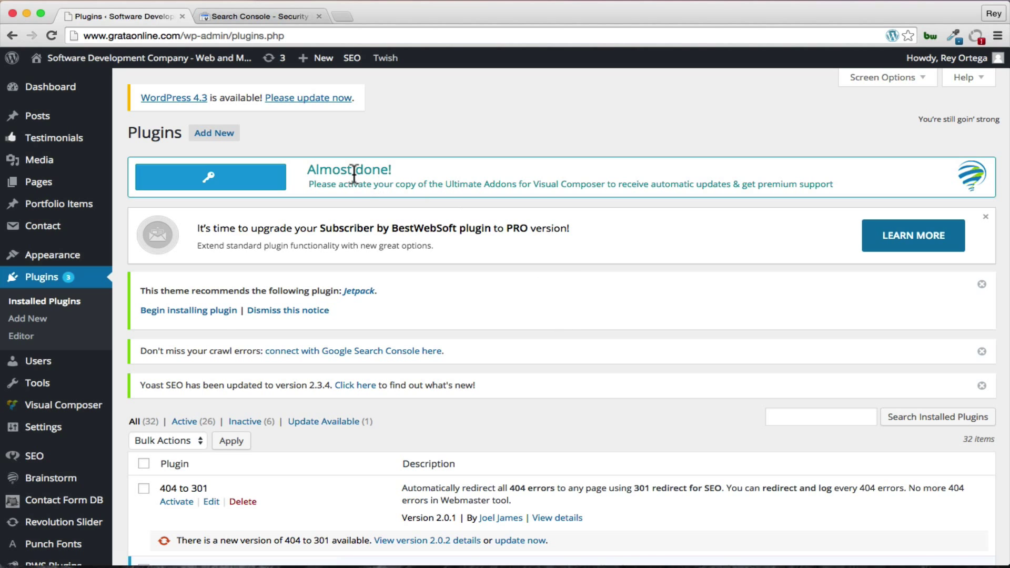
scroll(533, 290, down, 8)
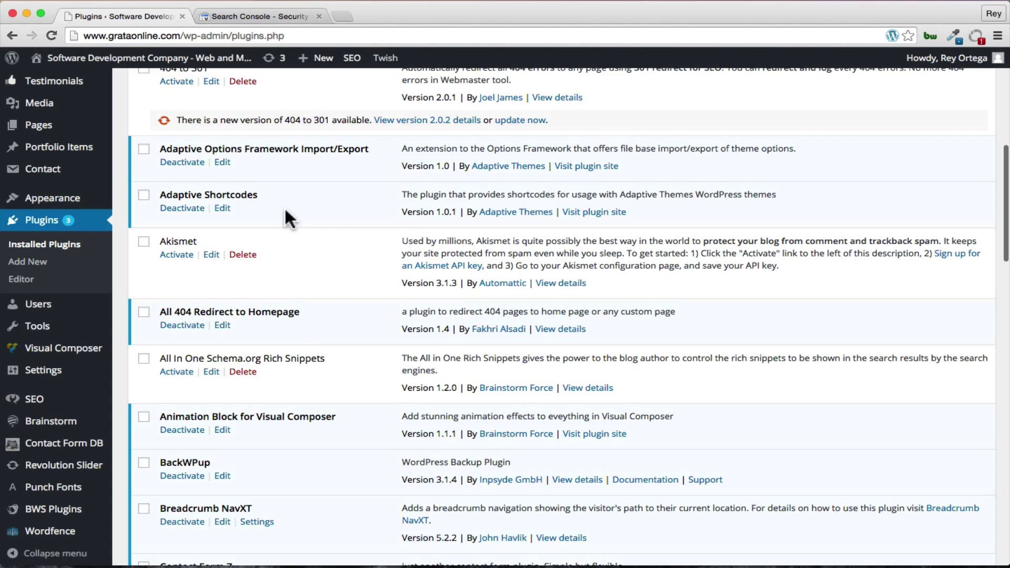
scroll(304, 355, down, 3)
scroll(303, 356, up, 10)
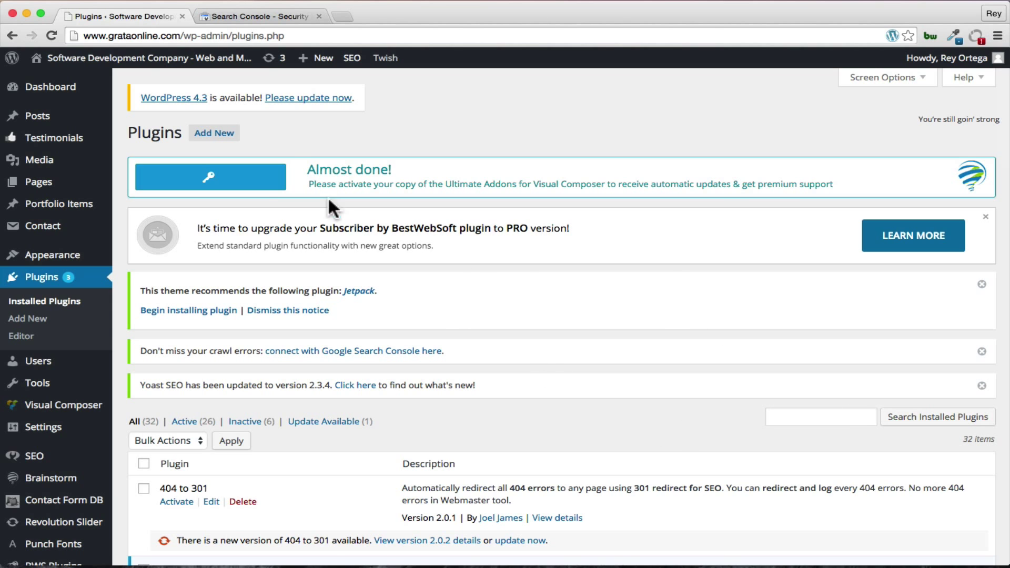
click(224, 138)
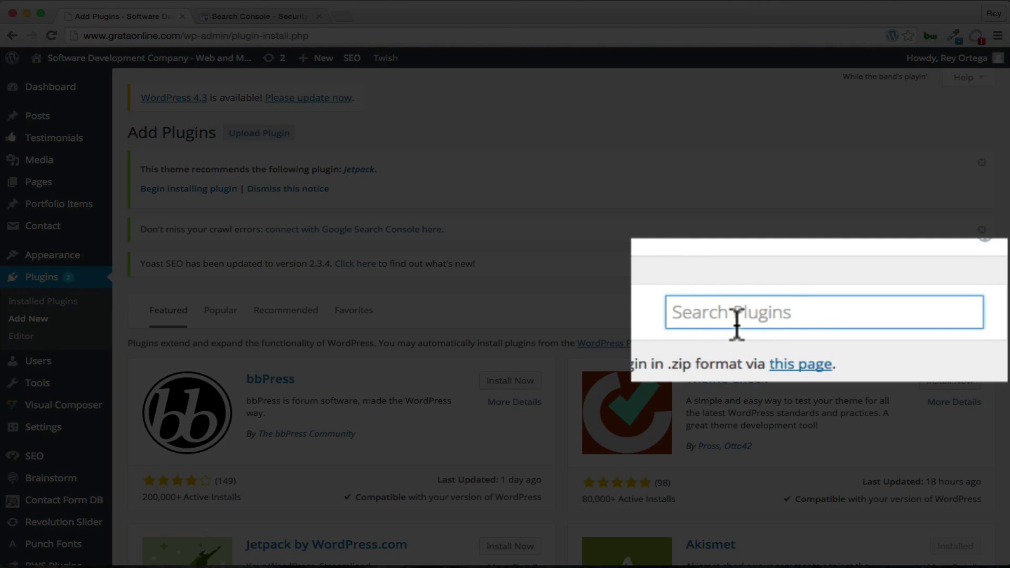
Search plugins for 'wordfence', confirming Wordfence Security is already installed and up to date
text(wordp)
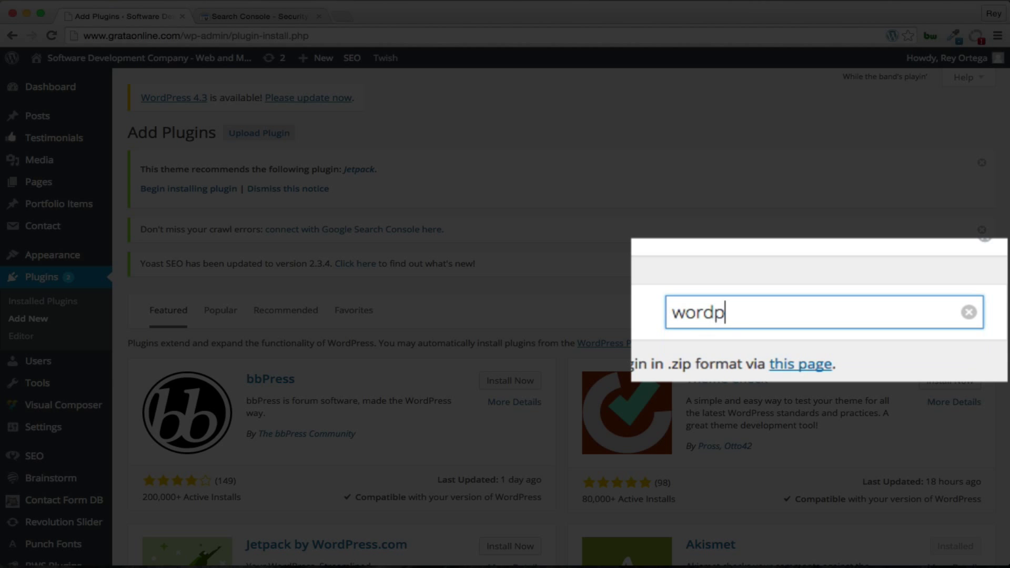
key(BackSpace)
text(fence)
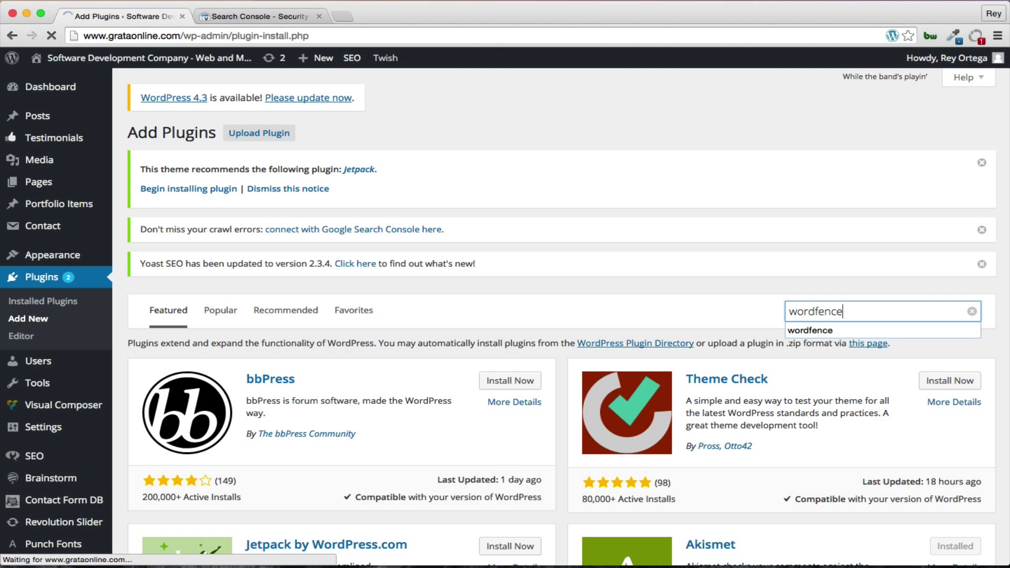
key(Return)
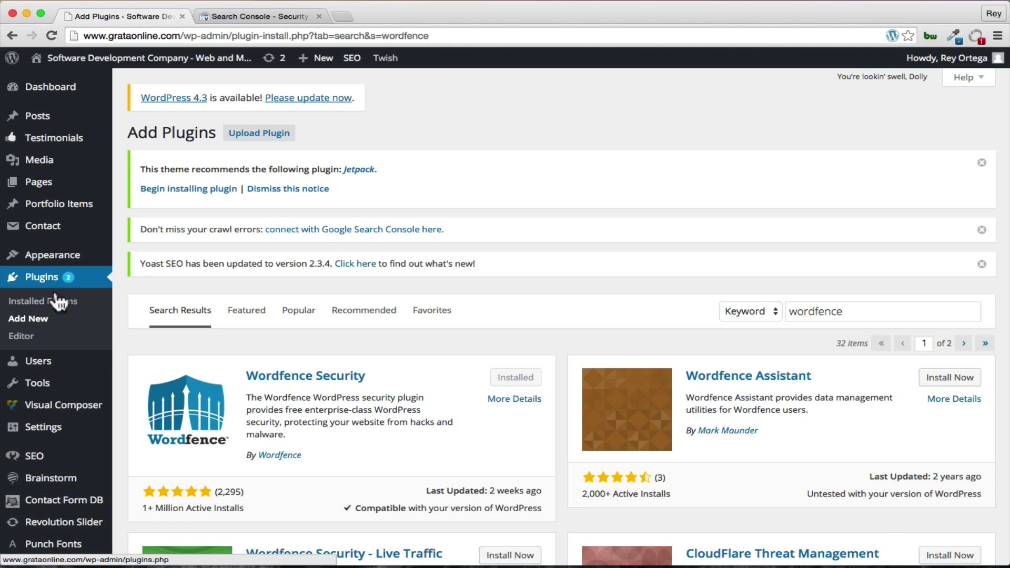
scroll(21, 399, down, 3)
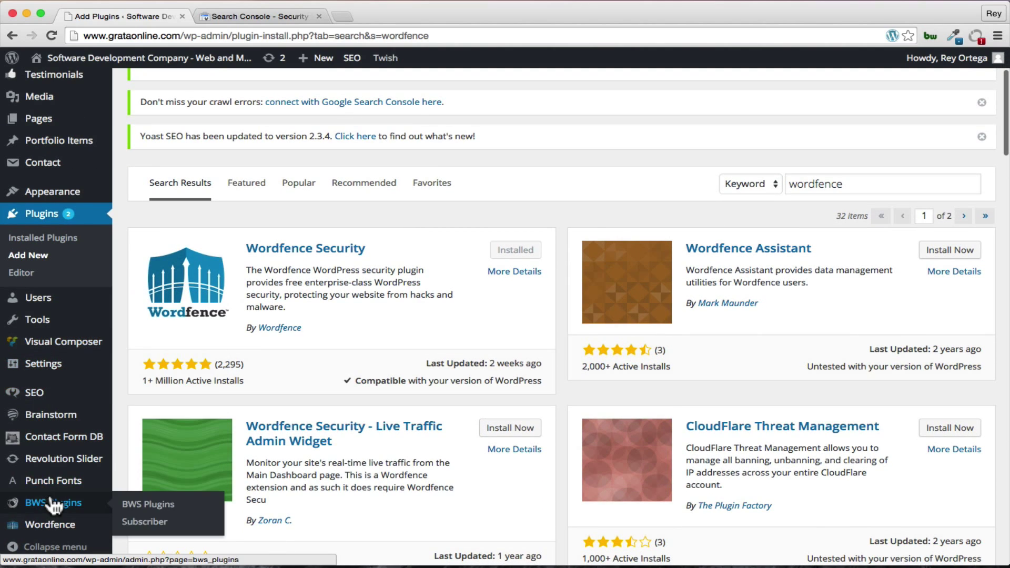
mouse_move(52, 524)
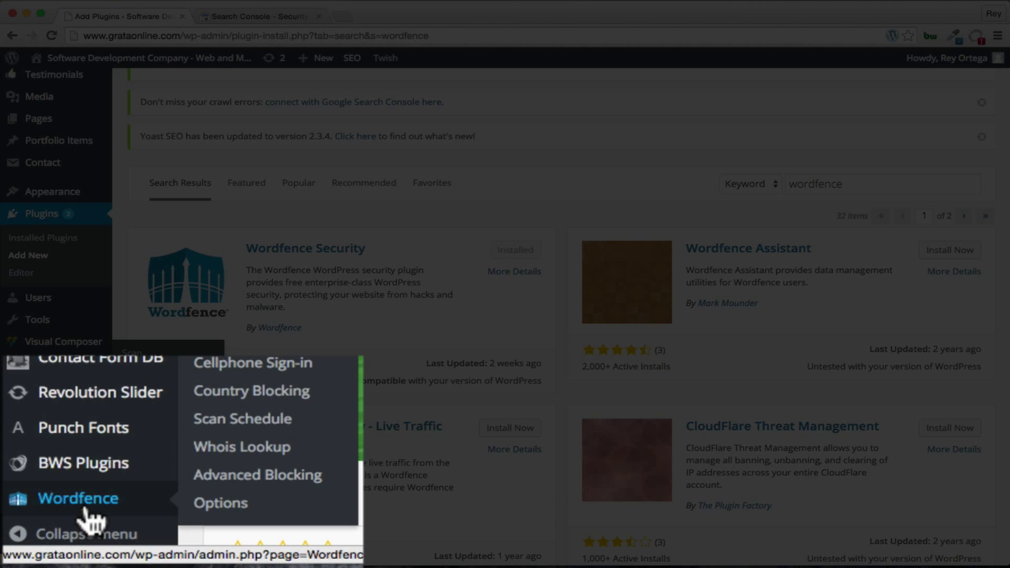
Follow the Wordfence scan log until it completes with 6 new issues to fix
click(55, 530)
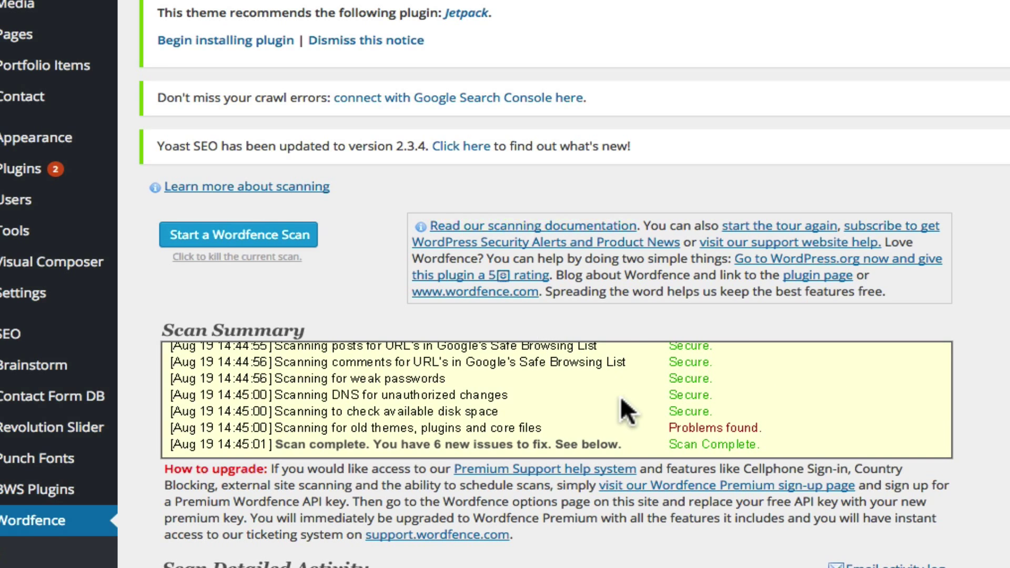
scroll(617, 365, up, 8)
scroll(618, 367, down, 3)
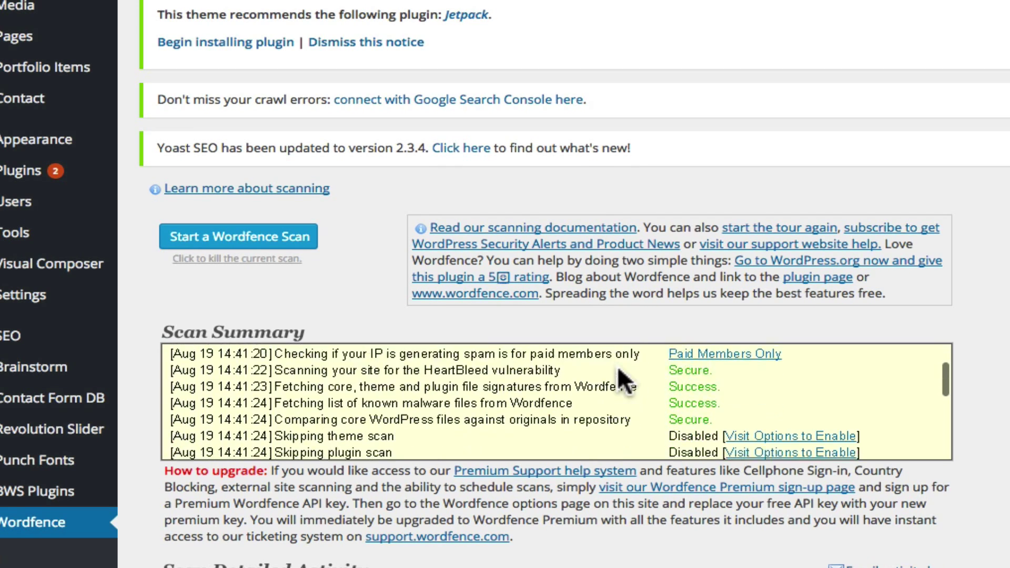
scroll(618, 370, up, 3)
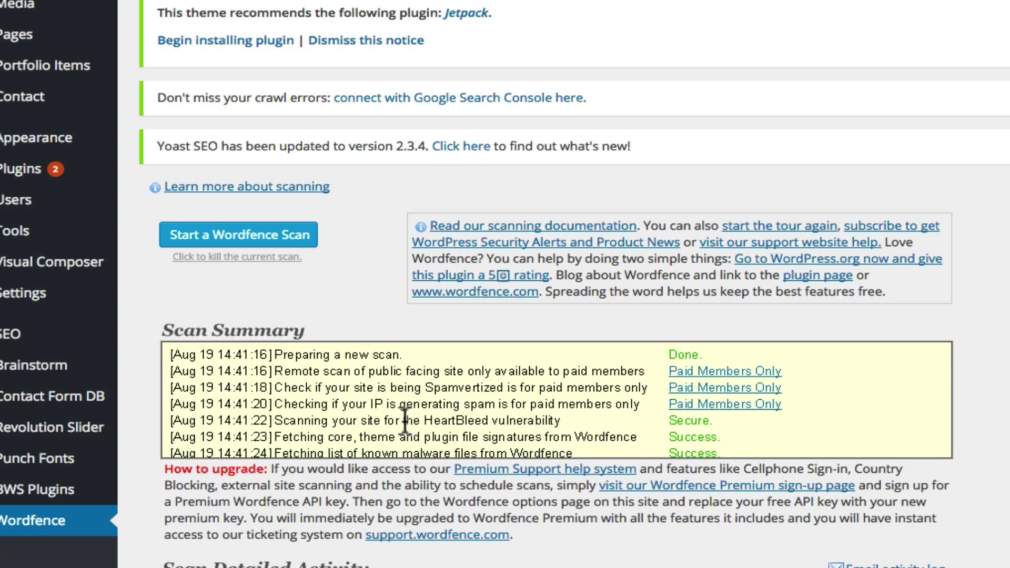
scroll(410, 400, down, 3)
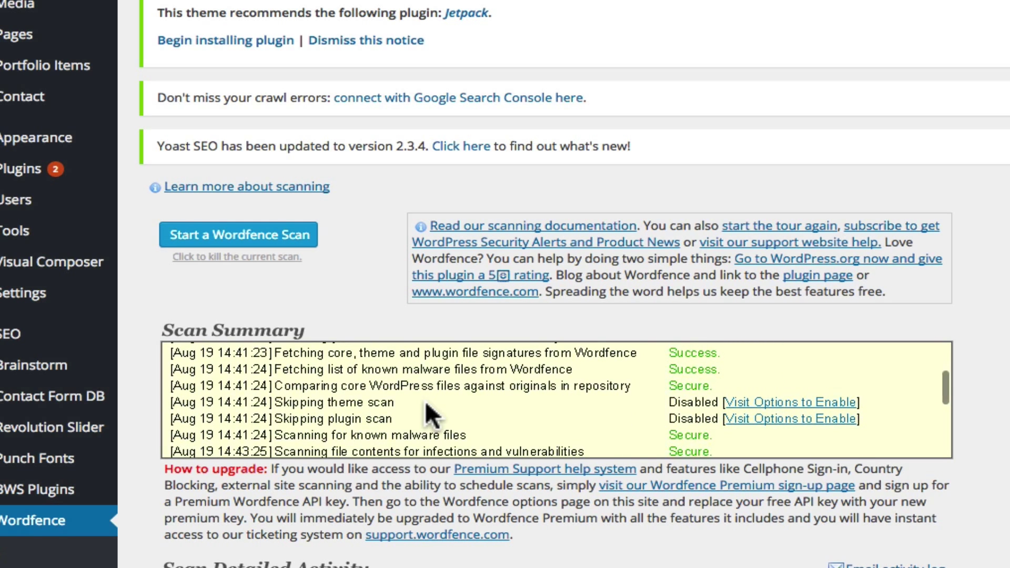
scroll(466, 416, up, 3)
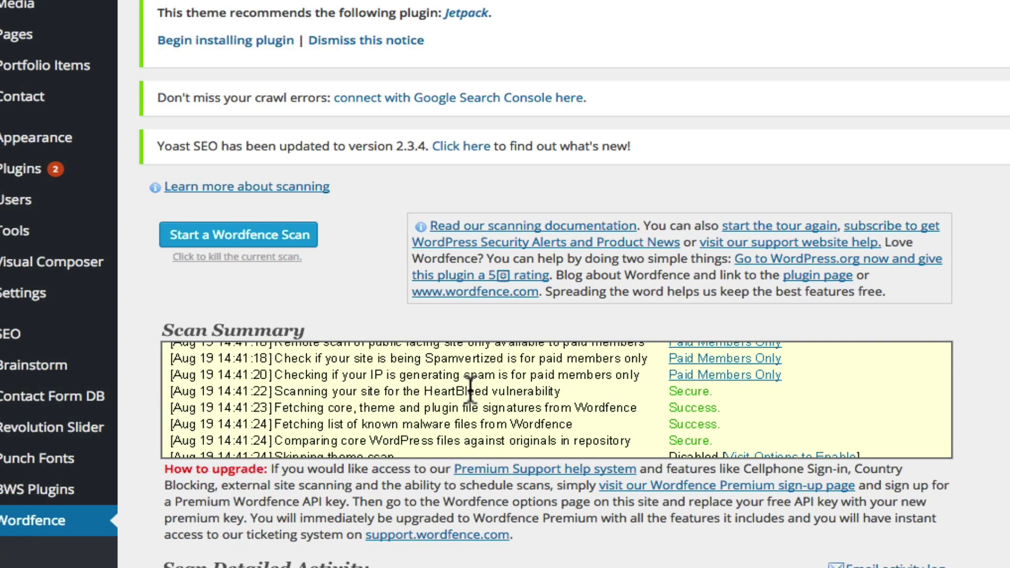
scroll(473, 376, down, 2)
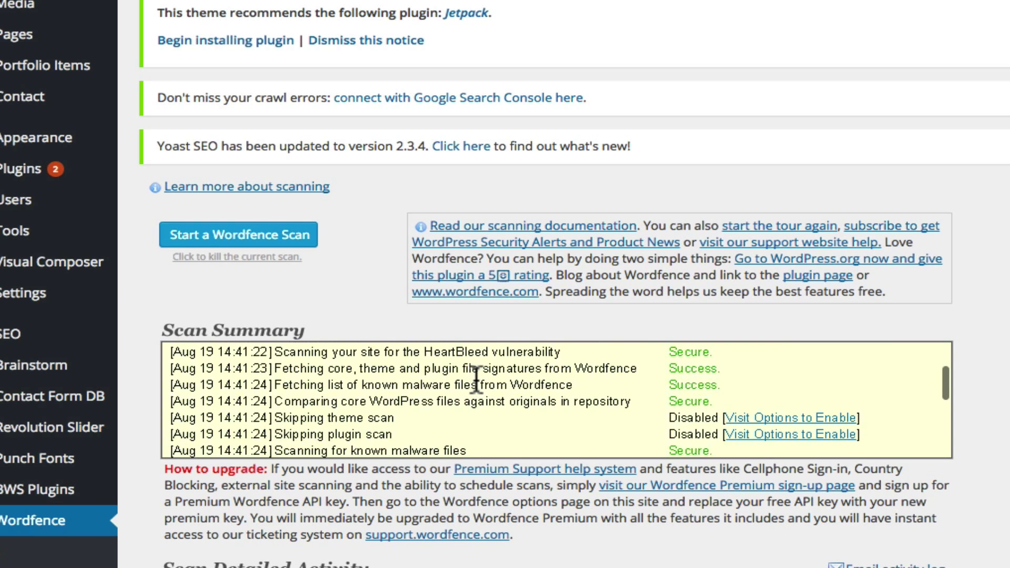
scroll(476, 377, down, 3)
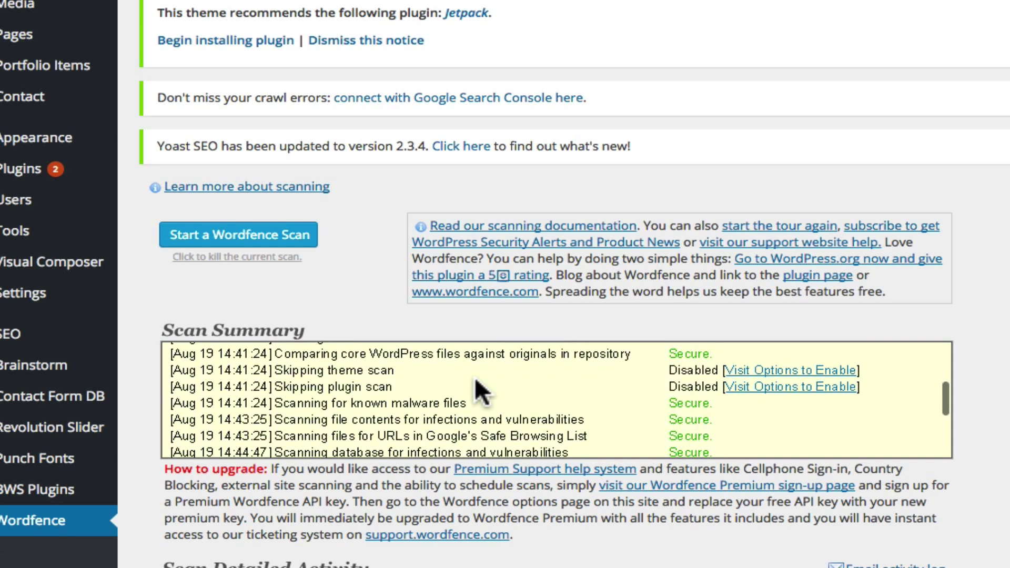
scroll(475, 376, down, 1)
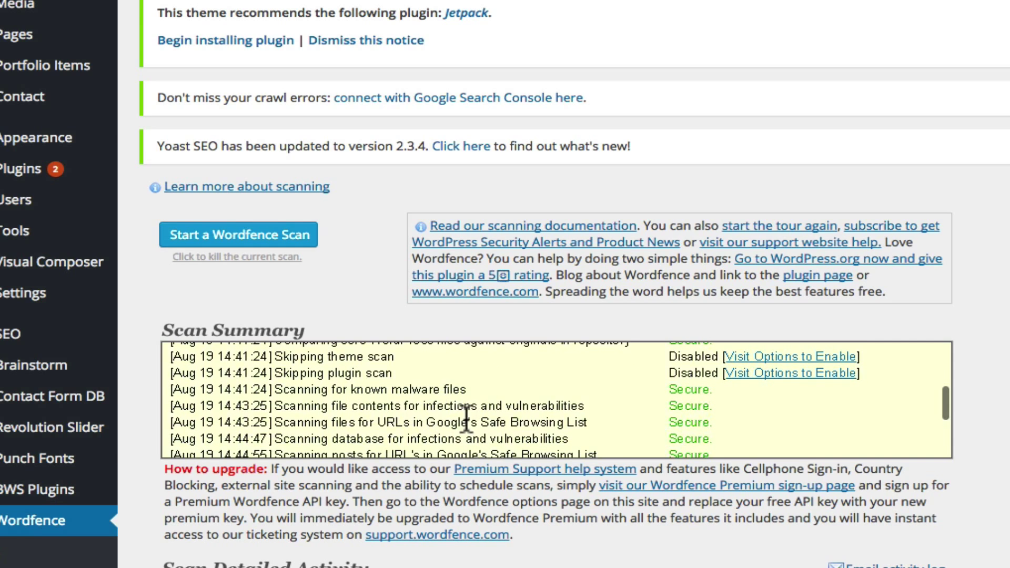
scroll(465, 415, down, 2)
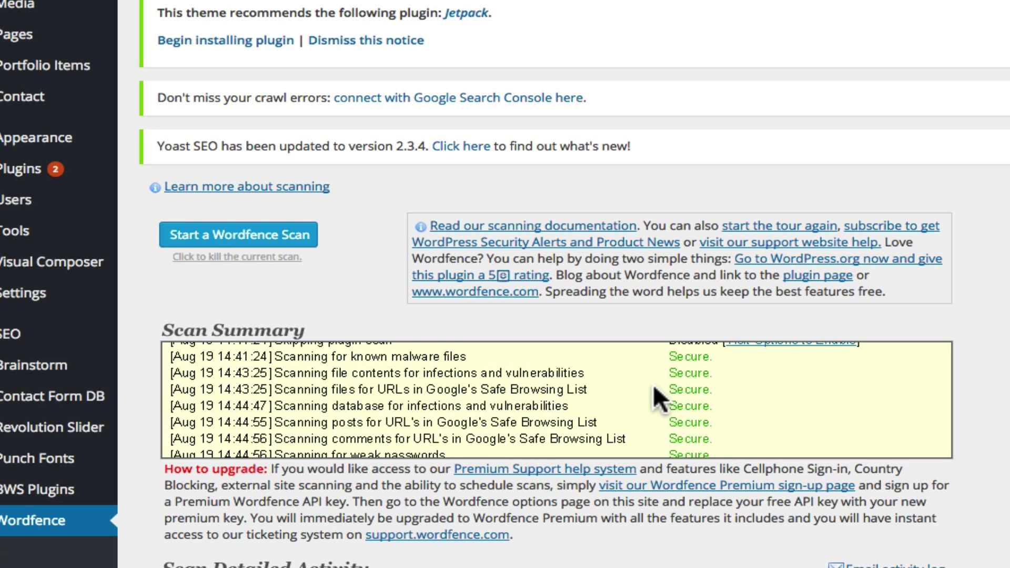
scroll(705, 389, down, 1)
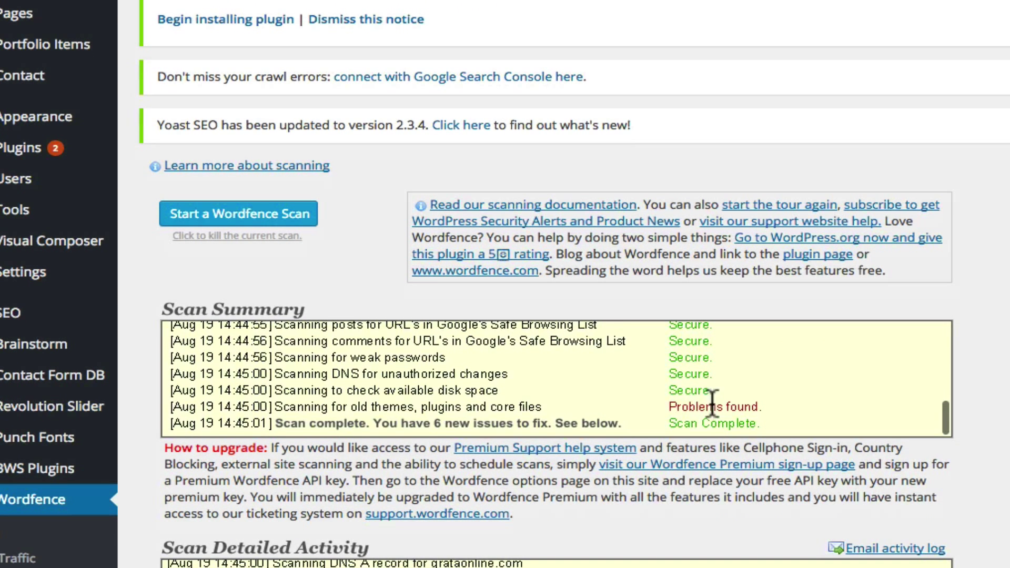
scroll(640, 363, up, 1)
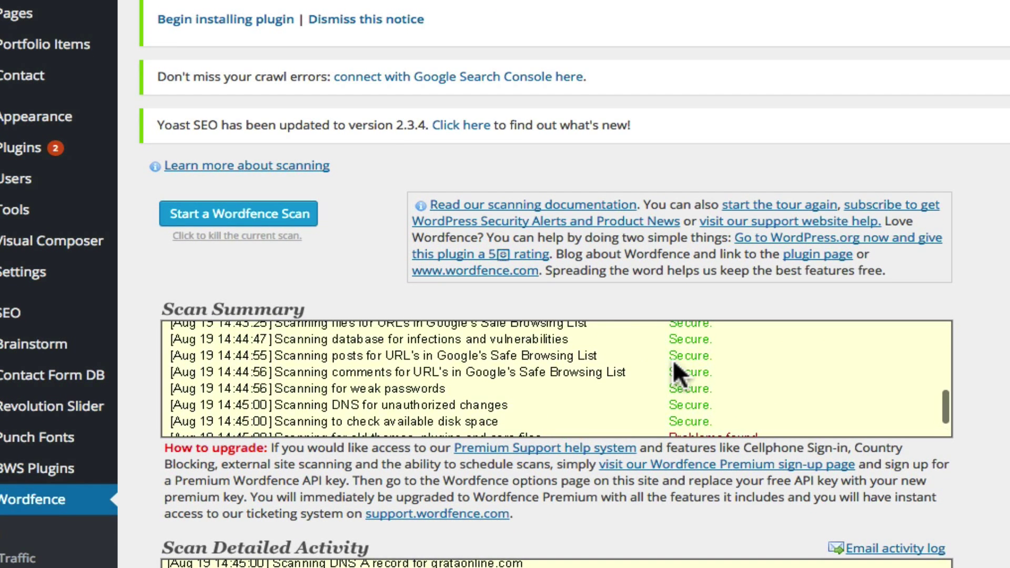
scroll(678, 363, up, 1)
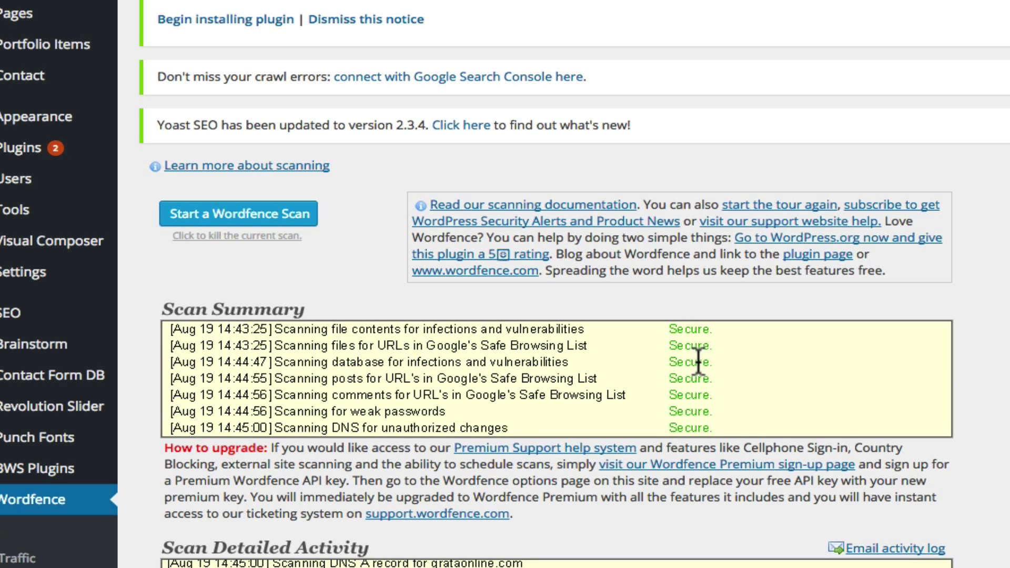
scroll(668, 359, down, 1)
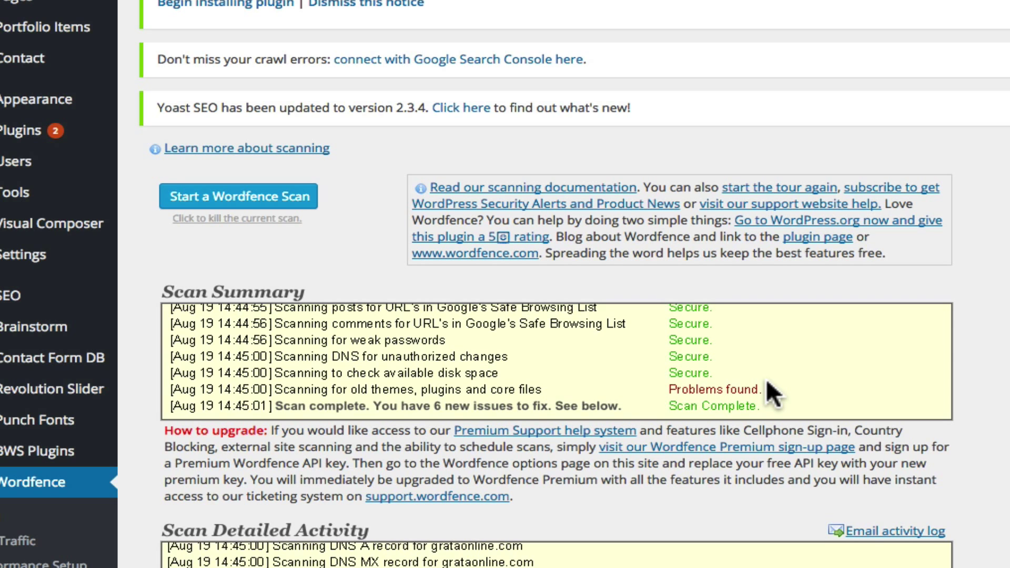
scroll(1005, 362, down, 5)
scroll(1004, 362, down, 10)
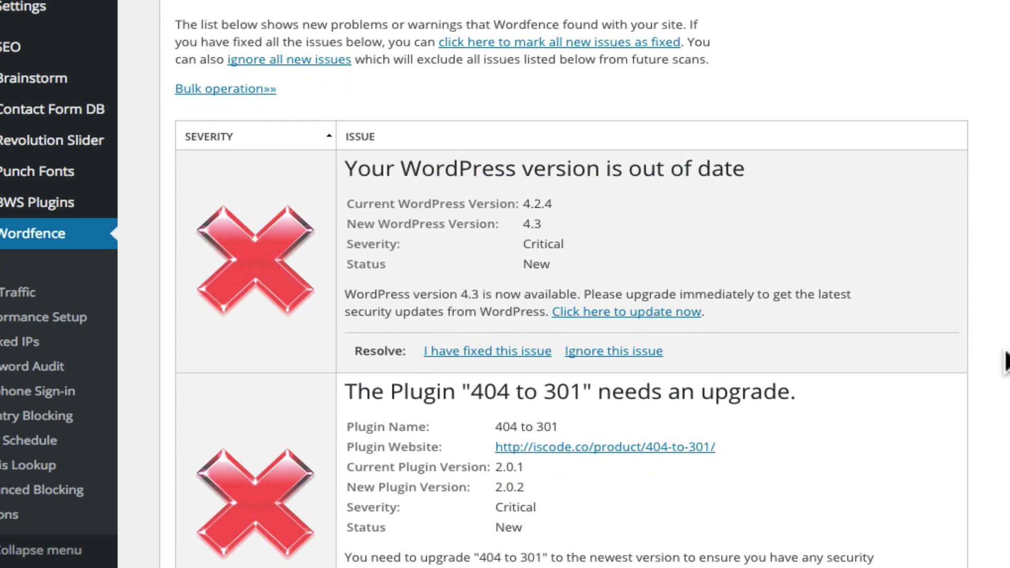
scroll(668, 316, down, 3)
scroll(661, 336, down, 10)
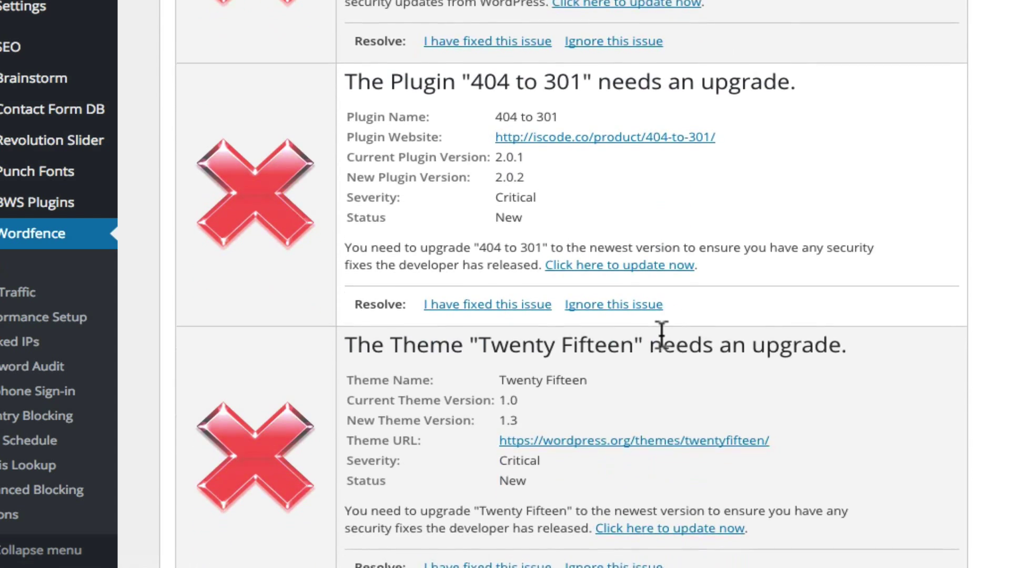
scroll(661, 336, down, 3)
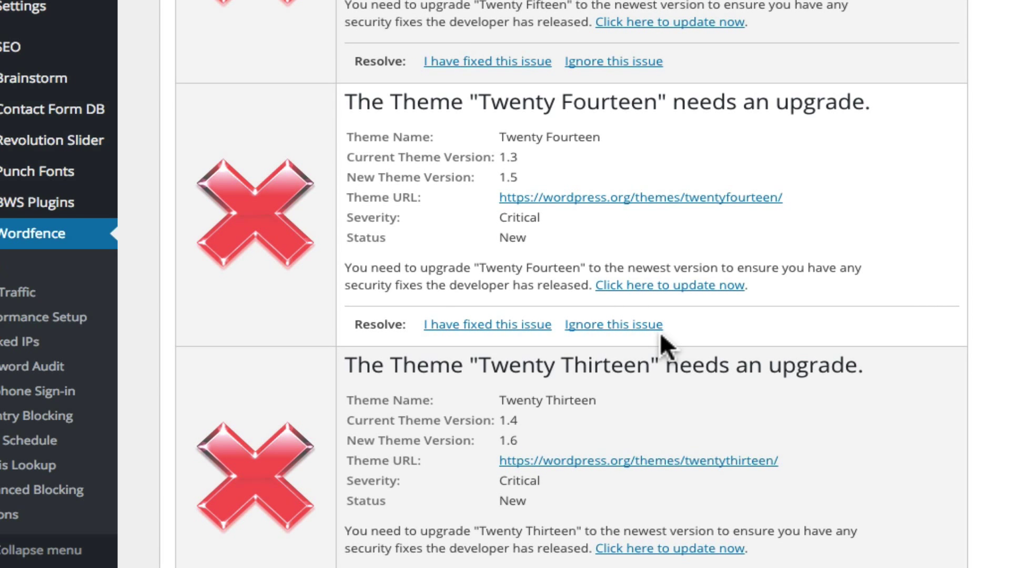
scroll(841, 208, up, 10)
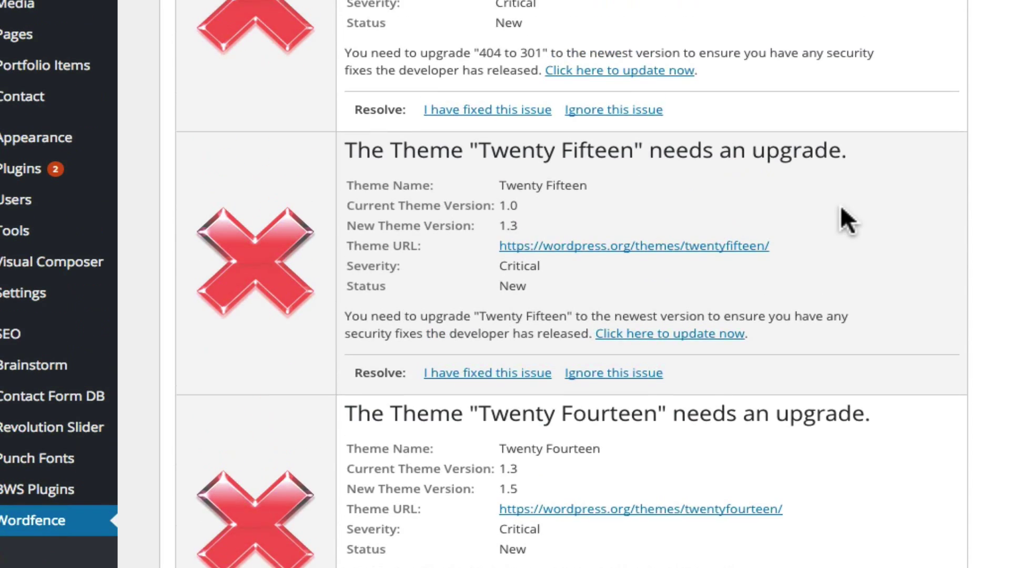
scroll(841, 208, up, 2)
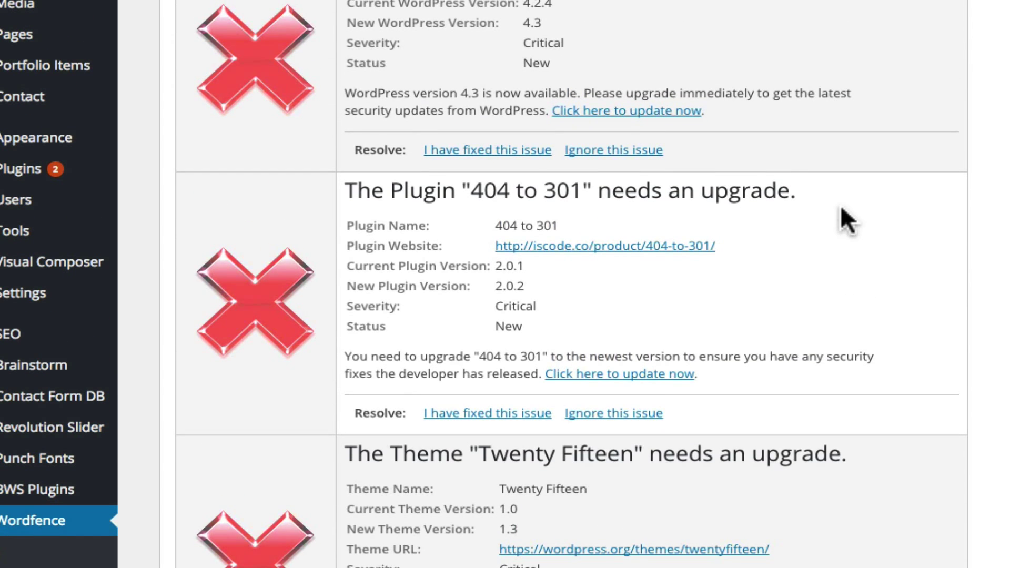
scroll(840, 206, down, 7)
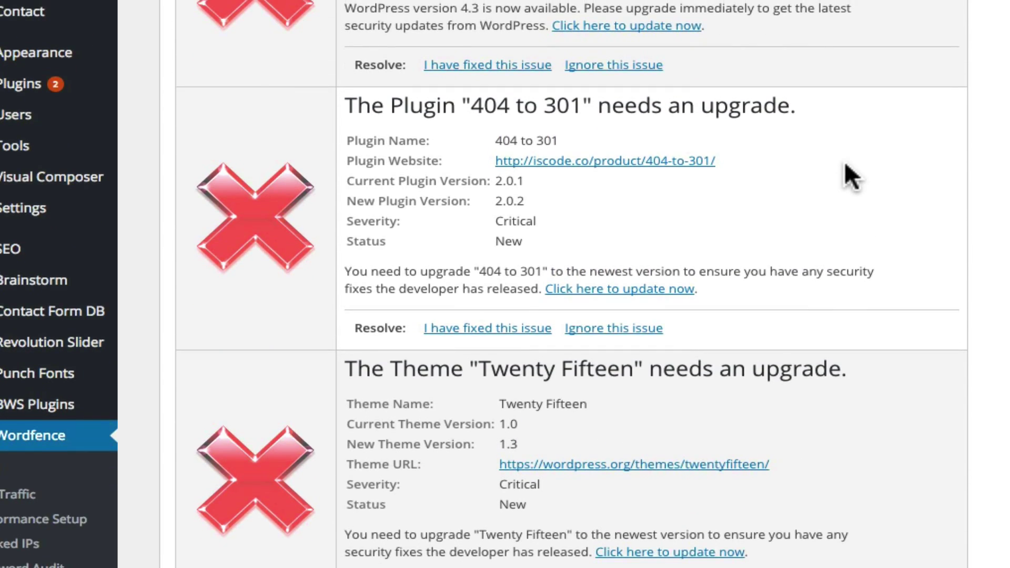
scroll(846, 165, down, 3)
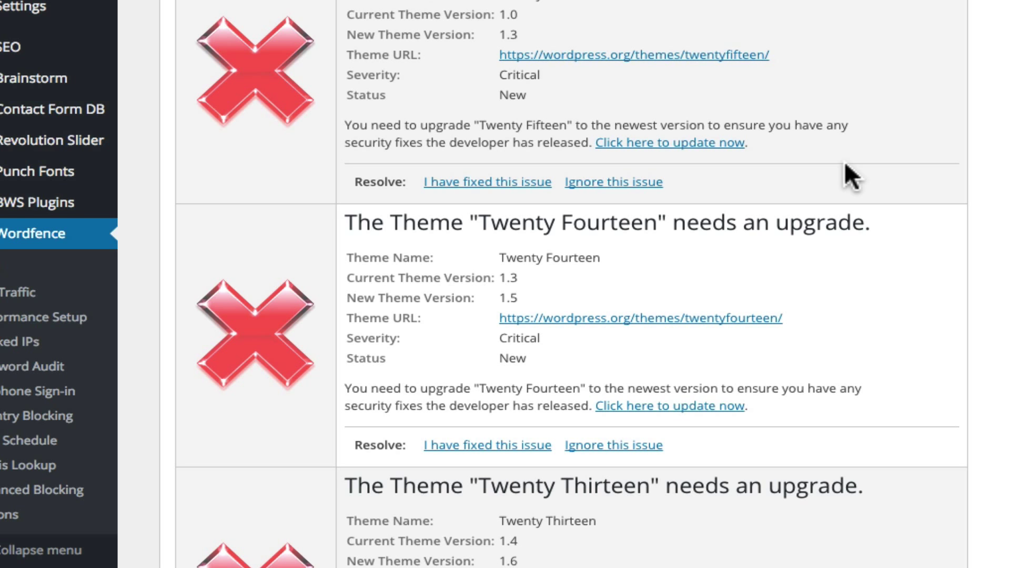
scroll(962, 156, up, 8)
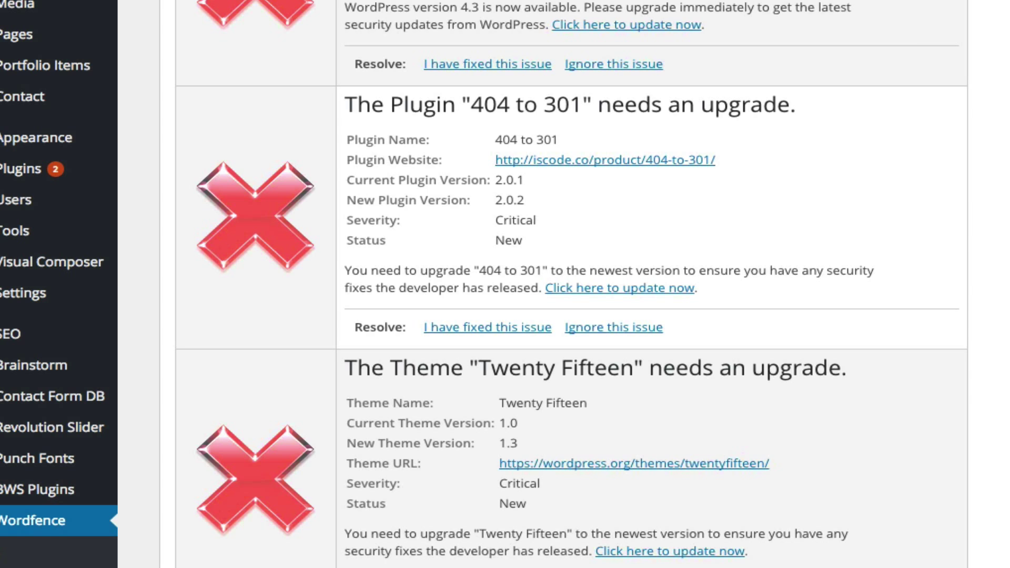
scroll(571, 284, up, 1)
scroll(572, 284, up, 4)
scroll(571, 285, down, 3)
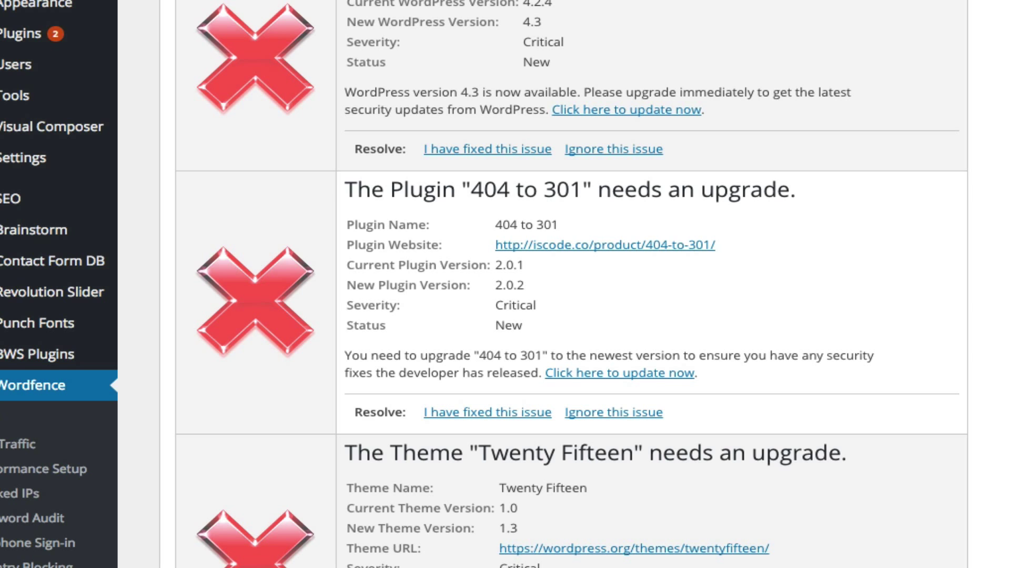
scroll(572, 284, down, 10)
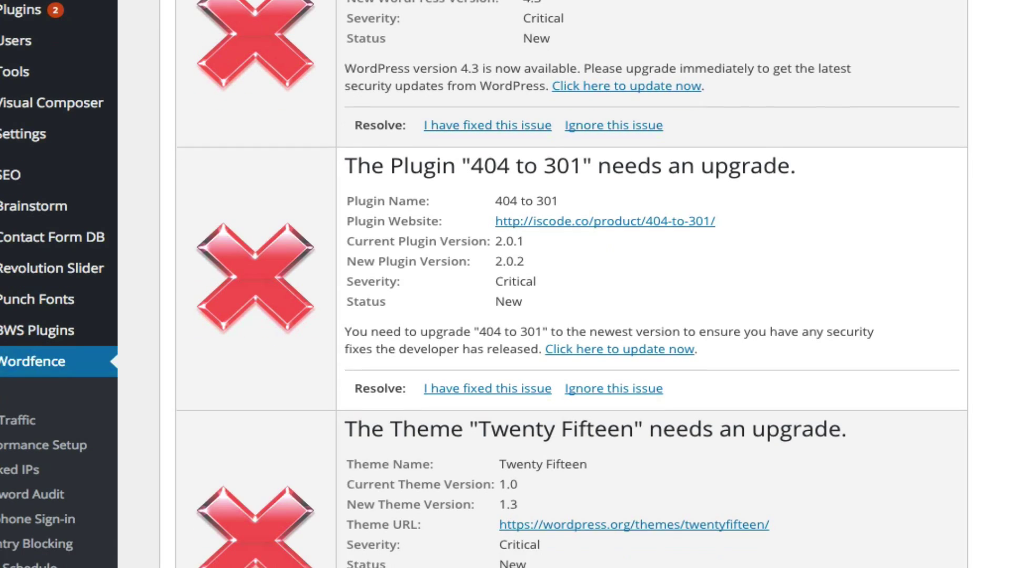
scroll(571, 285, down, 10)
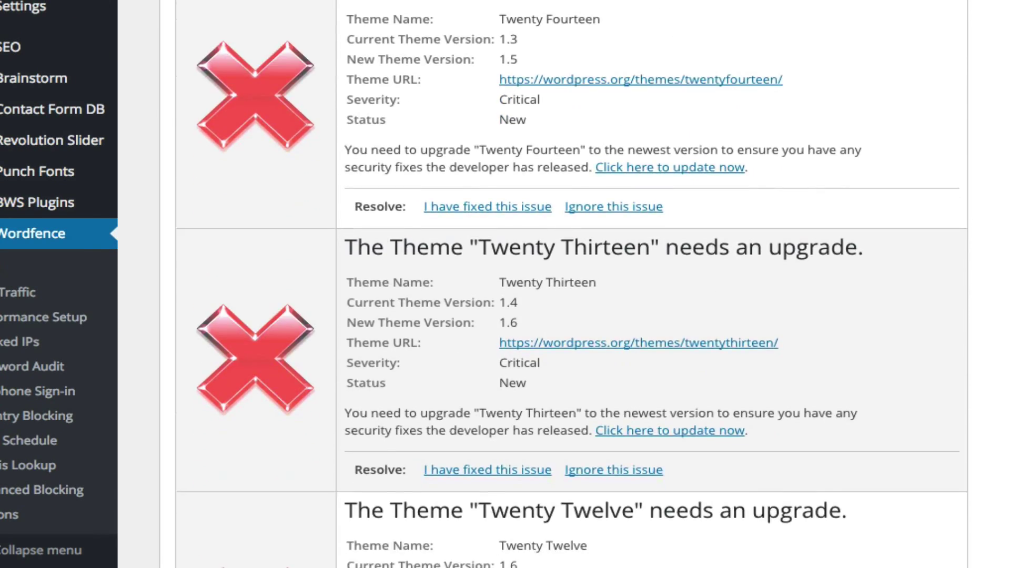
scroll(571, 284, up, 2)
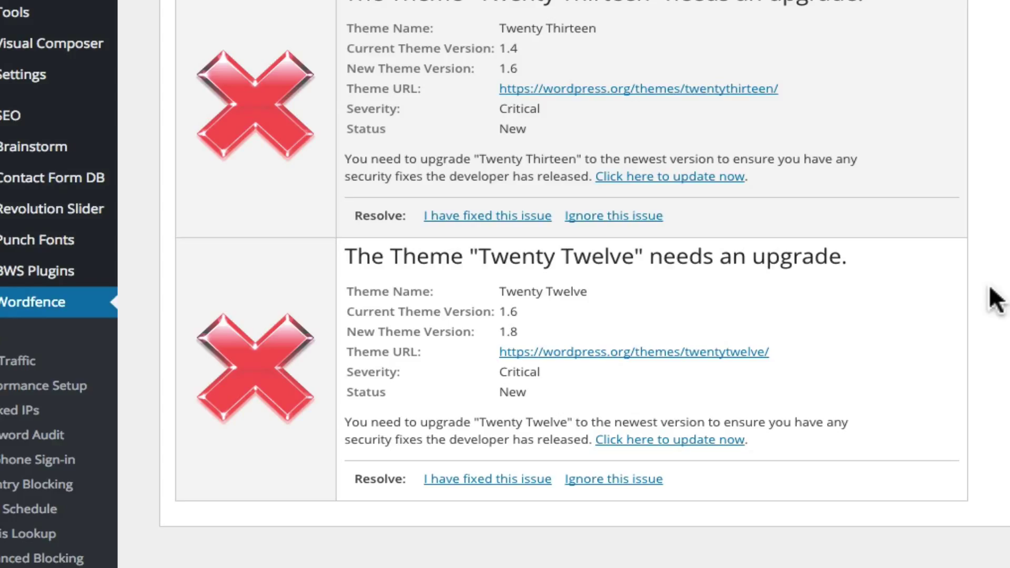
scroll(996, 300, up, 4)
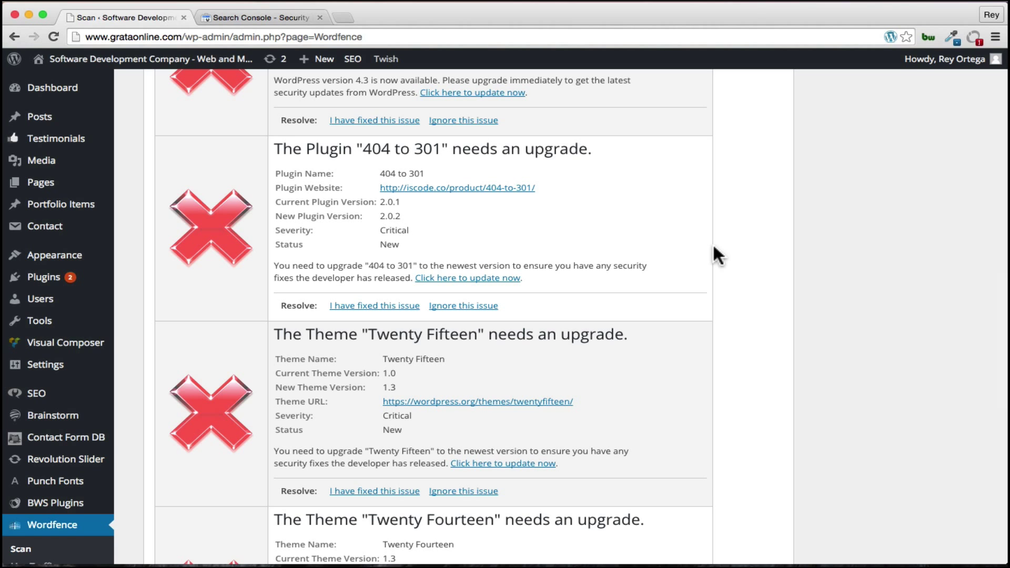
scroll(684, 217, up, 2)
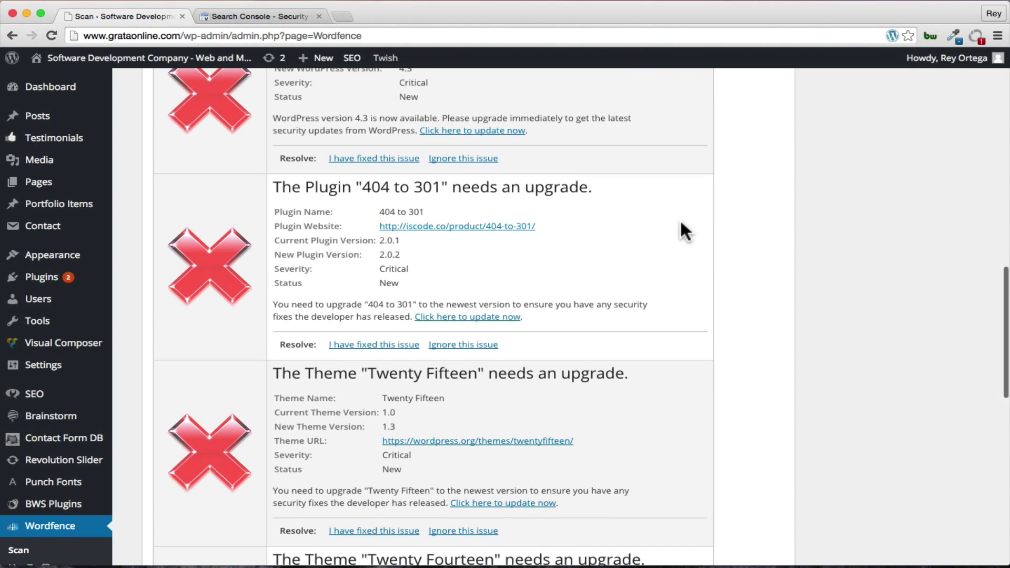
scroll(610, 246, down, 12)
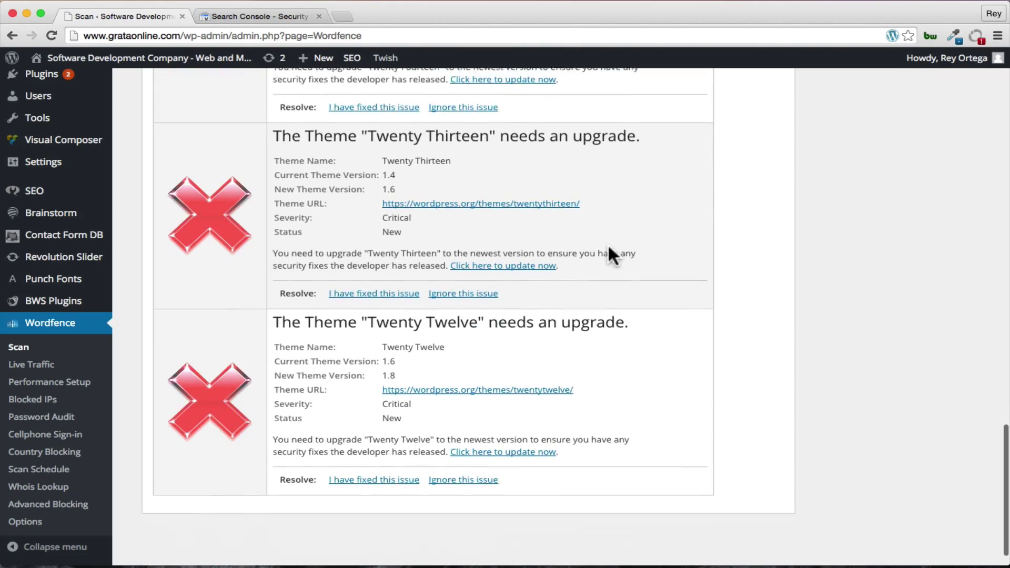
scroll(608, 255, down, 1)
scroll(609, 192, up, 10)
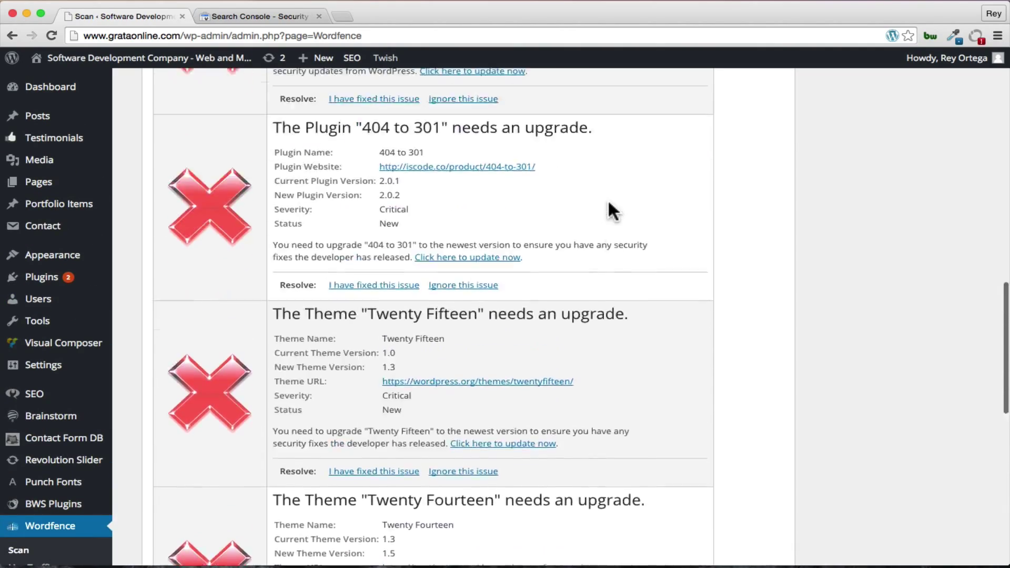
scroll(609, 202, up, 15)
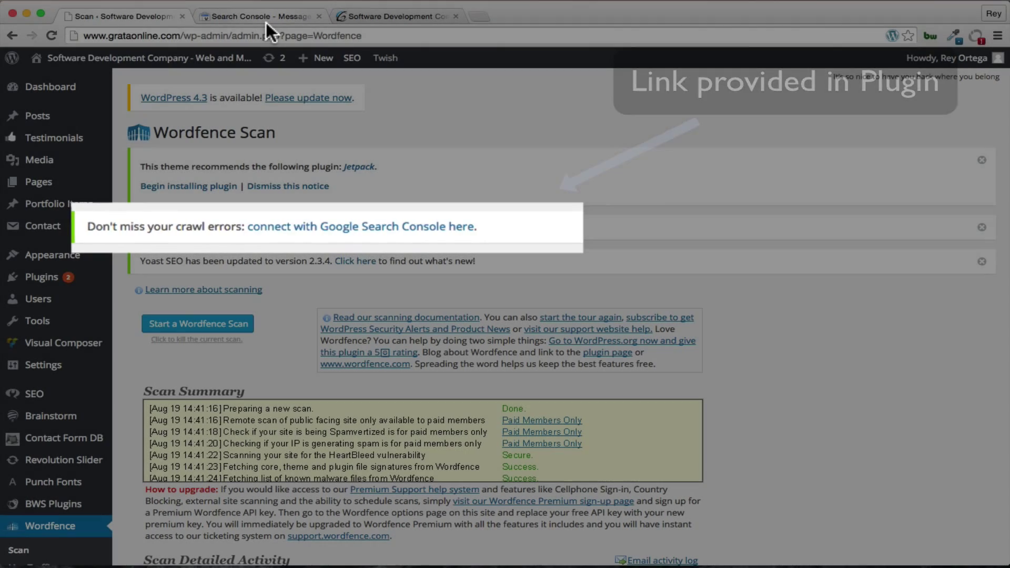
Confirm no security issues for grataonline.com and read the 'Manual spam action revoked' message
click(266, 22)
click(73, 268)
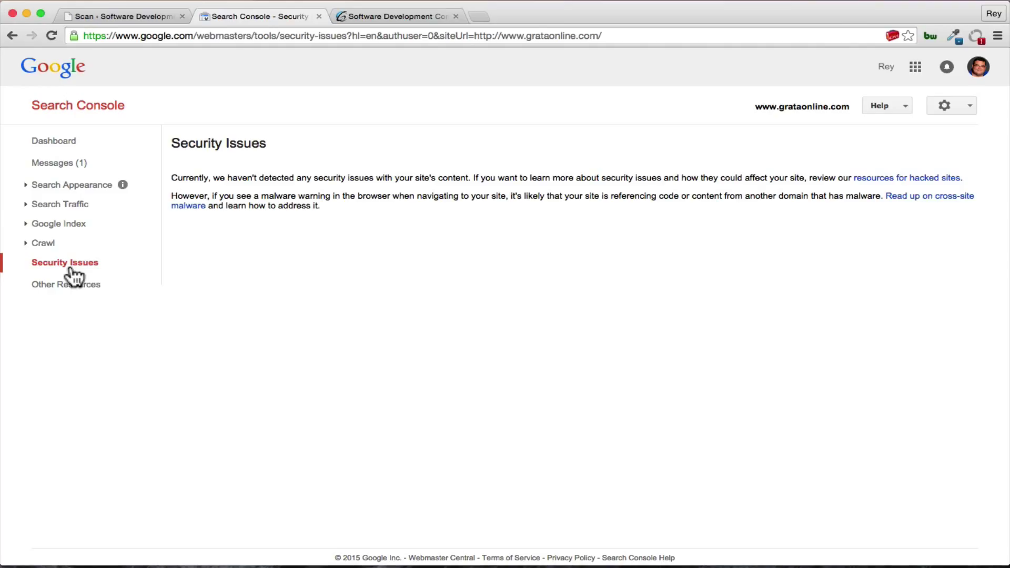
click(72, 271)
click(70, 163)
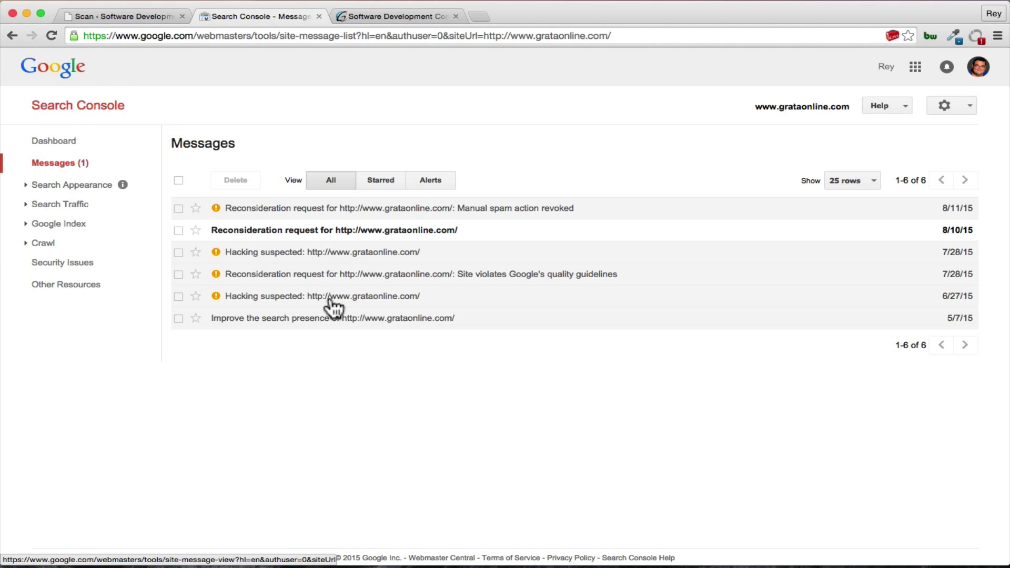
click(339, 210)
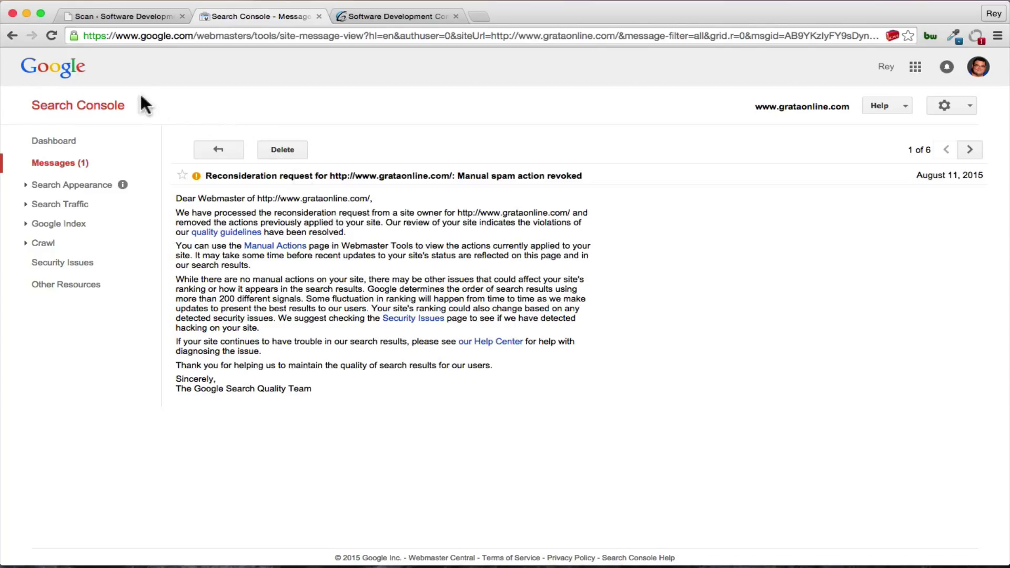
Switch to the 'Software Development Co...' tab showing the live GRATA homepage
click(377, 17)
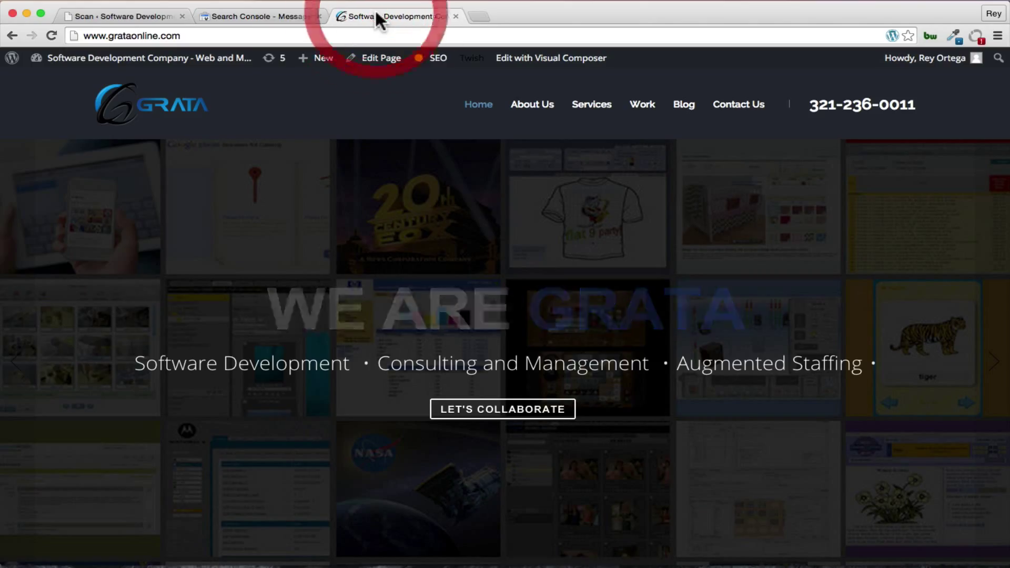